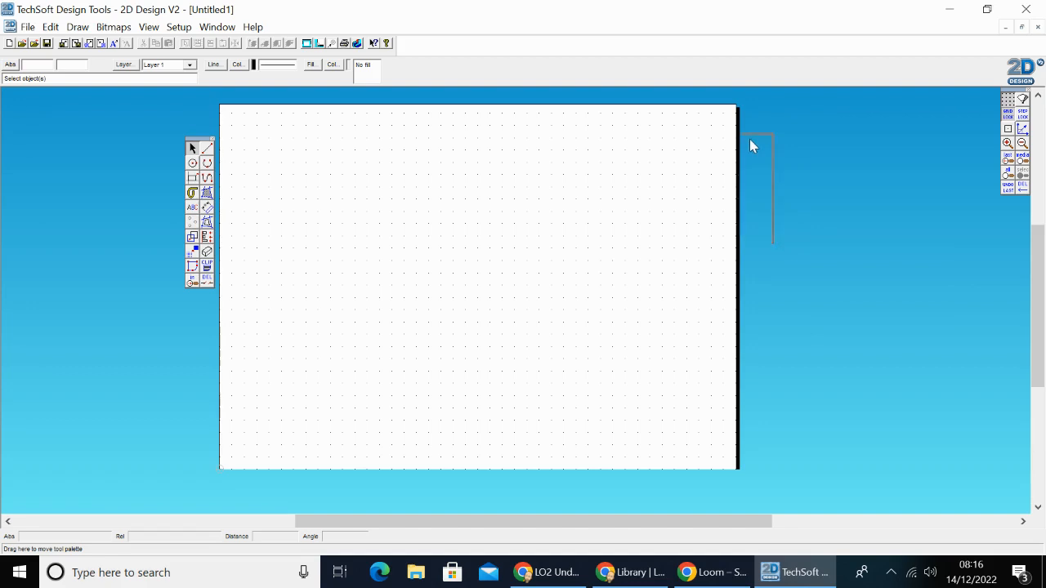
Step: Position the two floating tool palettes just outside opposite sides of the drawing page
left_click_drag(752, 144, 751, 145)
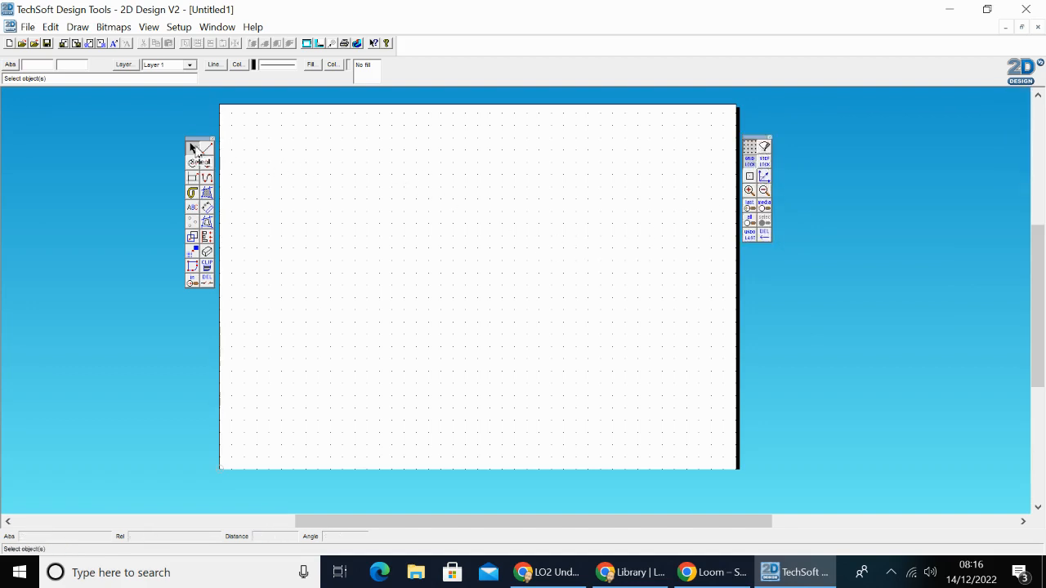
left_click_drag(193, 148, 179, 142)
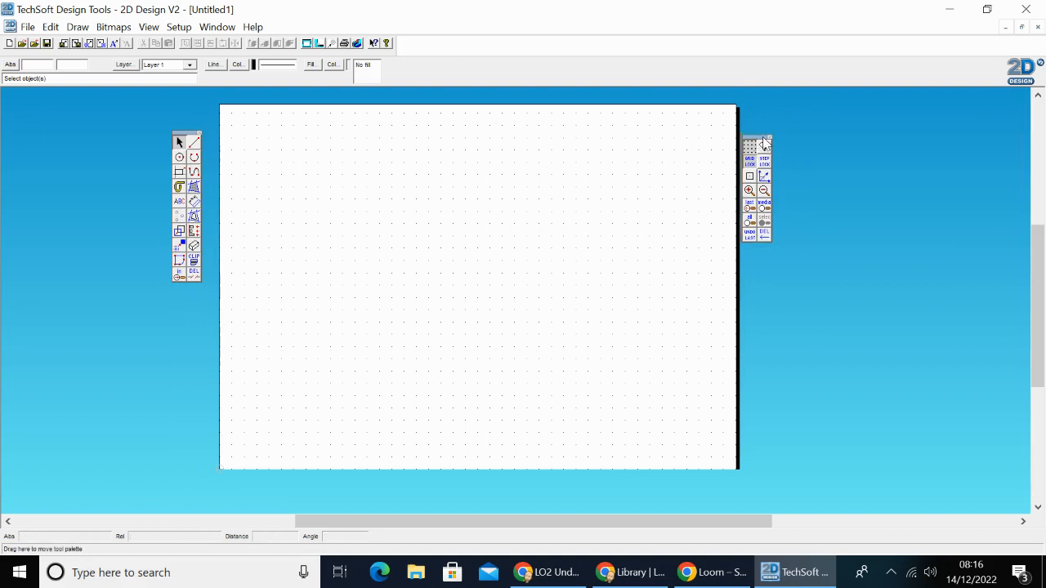
left_click_drag(763, 143, 773, 151)
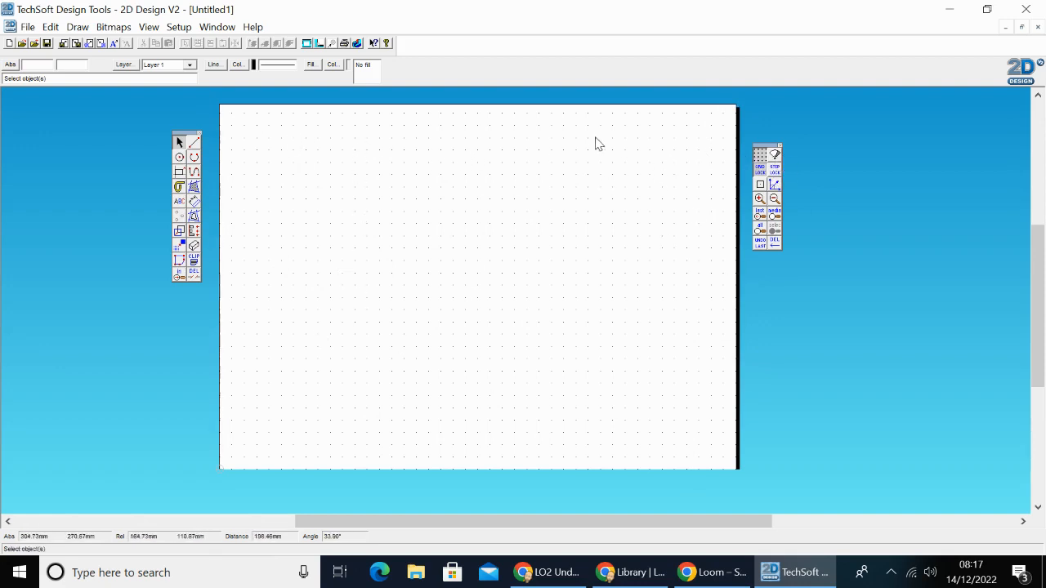
Step: Choose the Lines style for the grid and set the grid colour to bright cyan
right_click(762, 159)
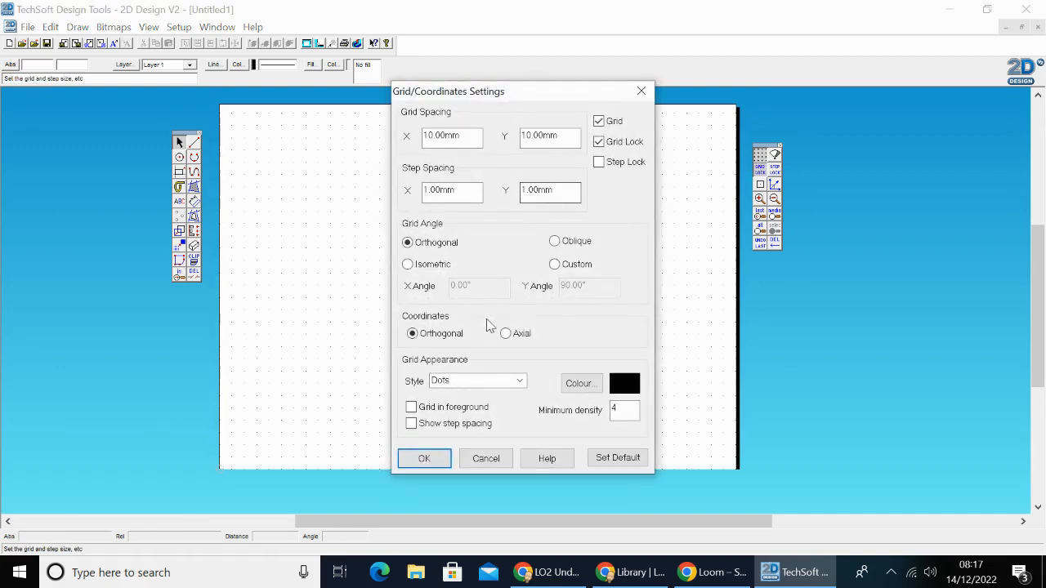
left_click(506, 385)
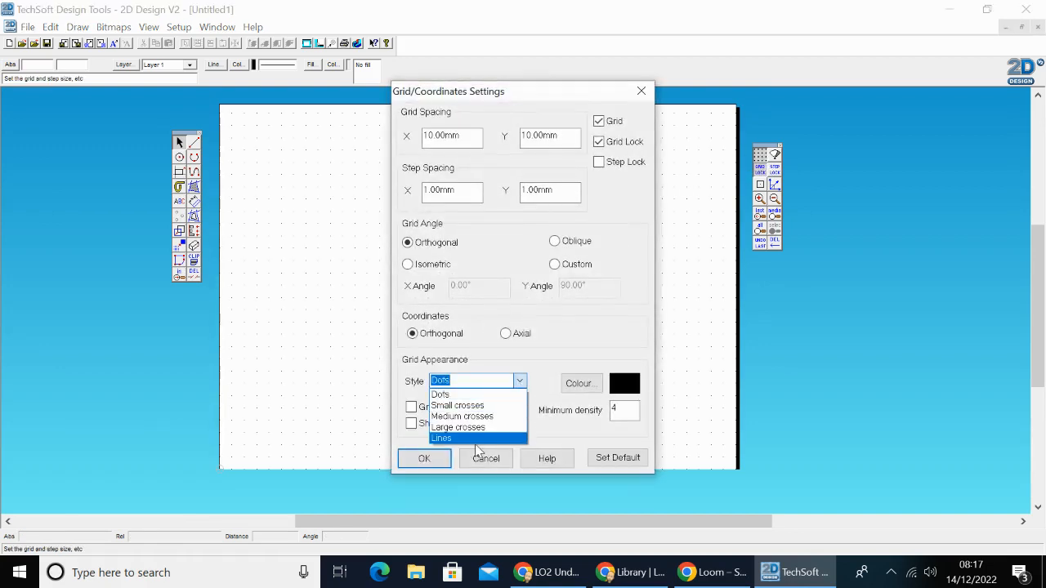
left_click(475, 441)
left_click(580, 385)
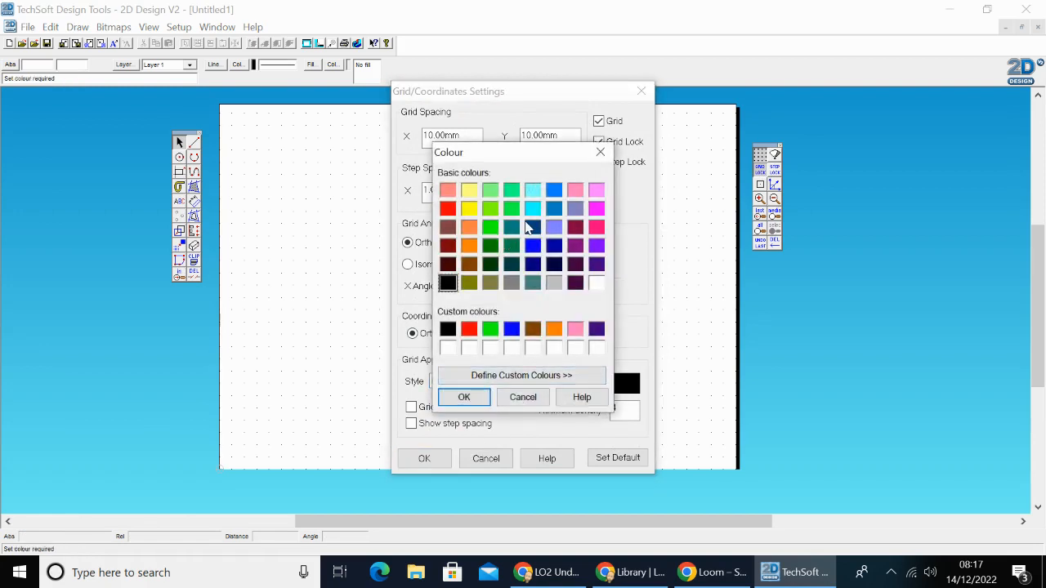
left_click(531, 210)
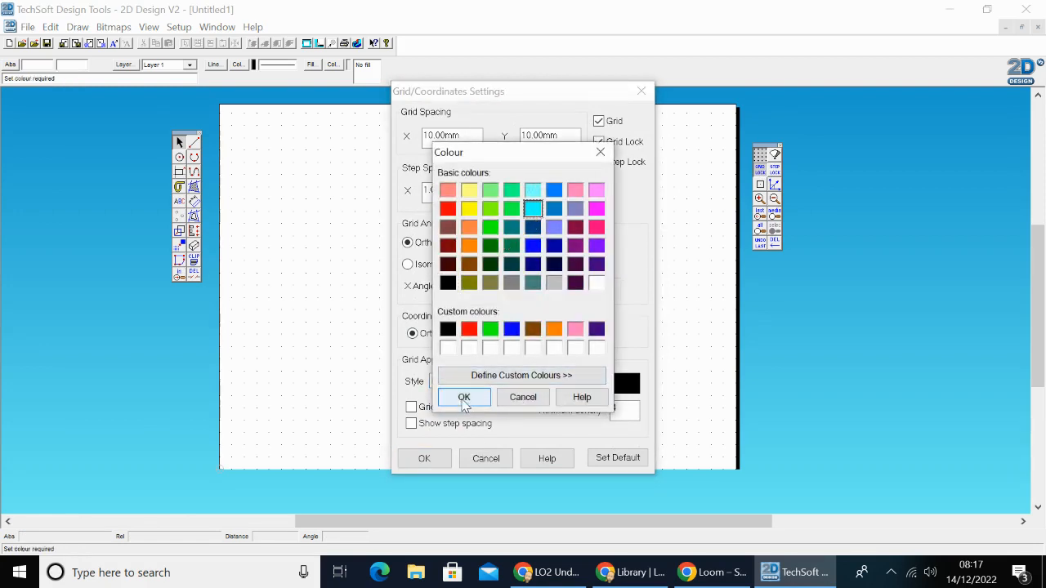
left_click(462, 397)
left_click(438, 458)
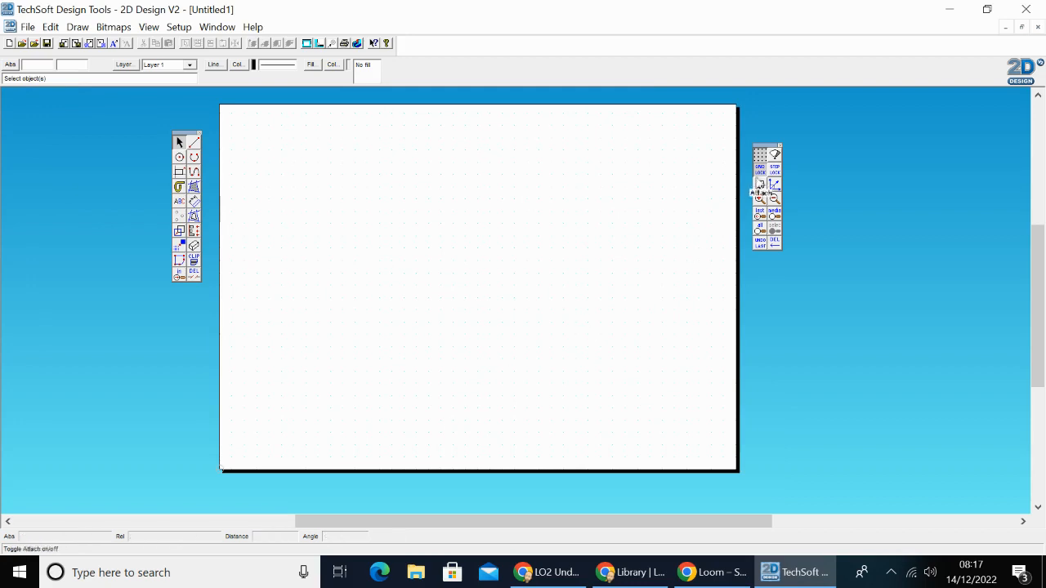
Step: Reopen the grid settings and apply the Lines style to the page grid
right_click(764, 160)
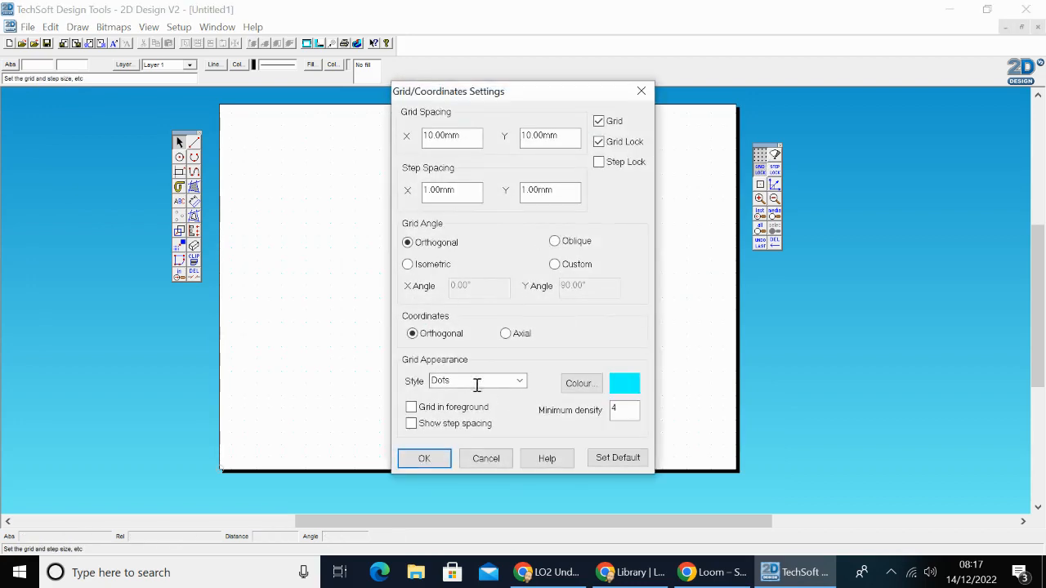
left_click(519, 381)
left_click(490, 439)
left_click(403, 466)
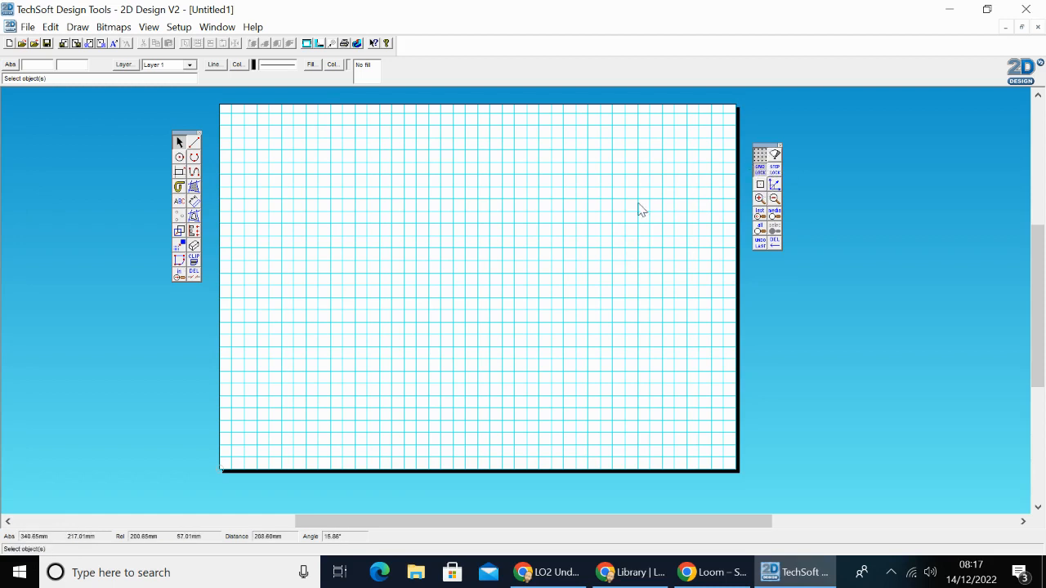
Step: Draw a circle of about 30 mm radius centred at 110, 140 mm on the page
left_click(180, 276)
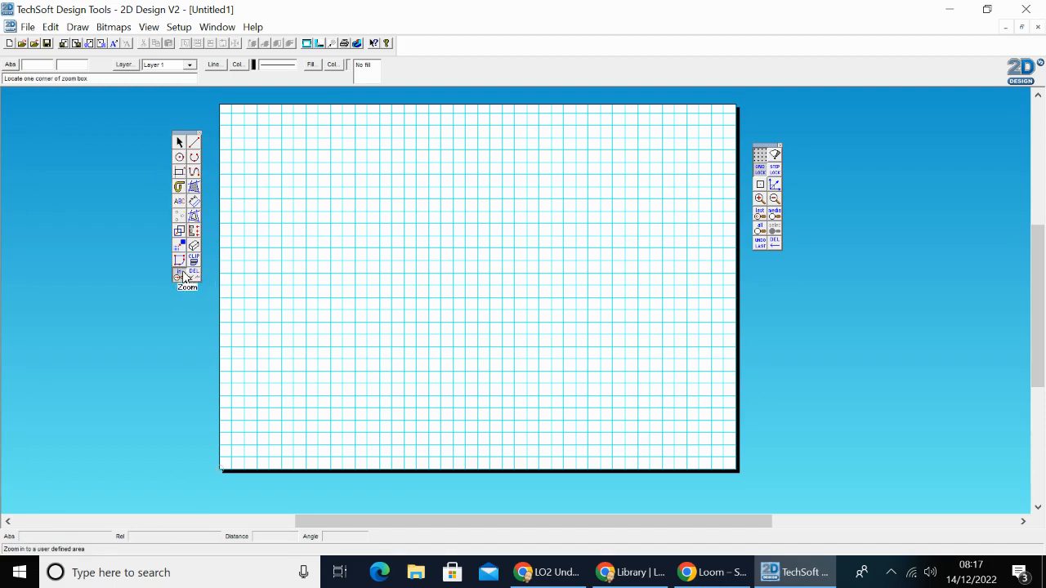
left_click(269, 211)
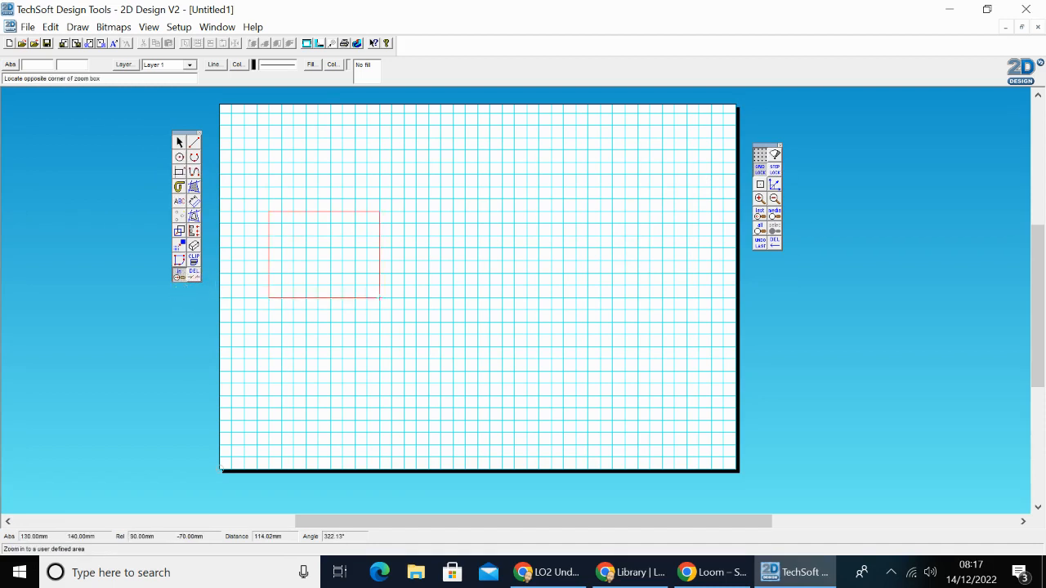
left_click(480, 370)
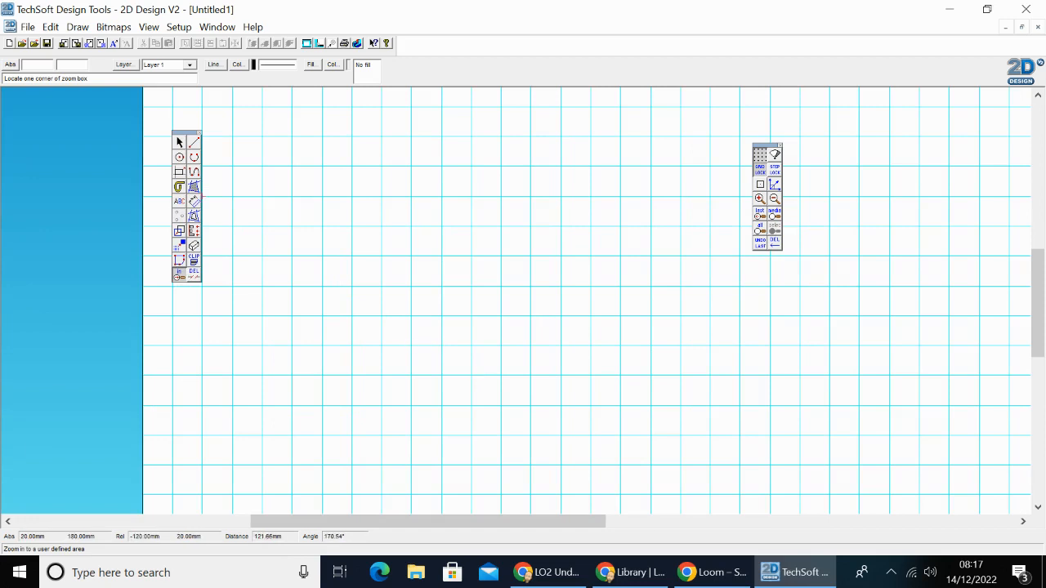
left_click(179, 157)
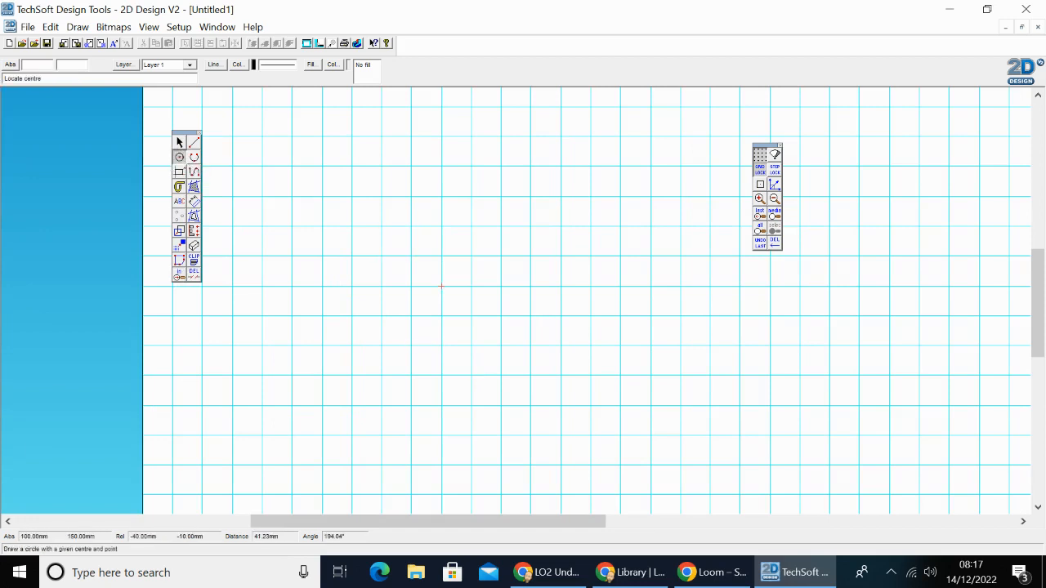
left_click(471, 315)
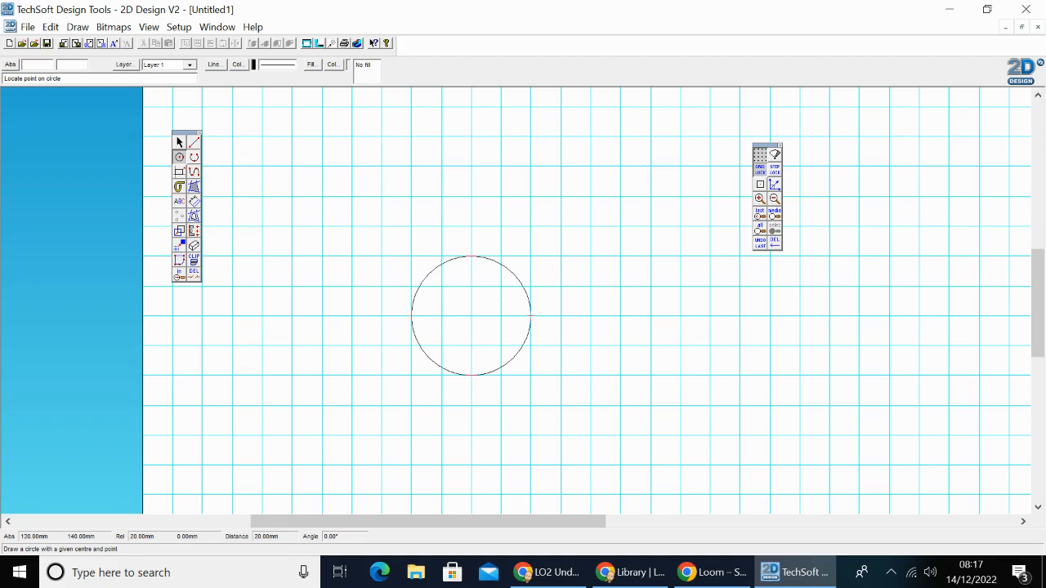
Step: Draw a 20 mm square centred over the top edge of the circle so the two overlap
left_click(179, 172)
left_click(441, 197)
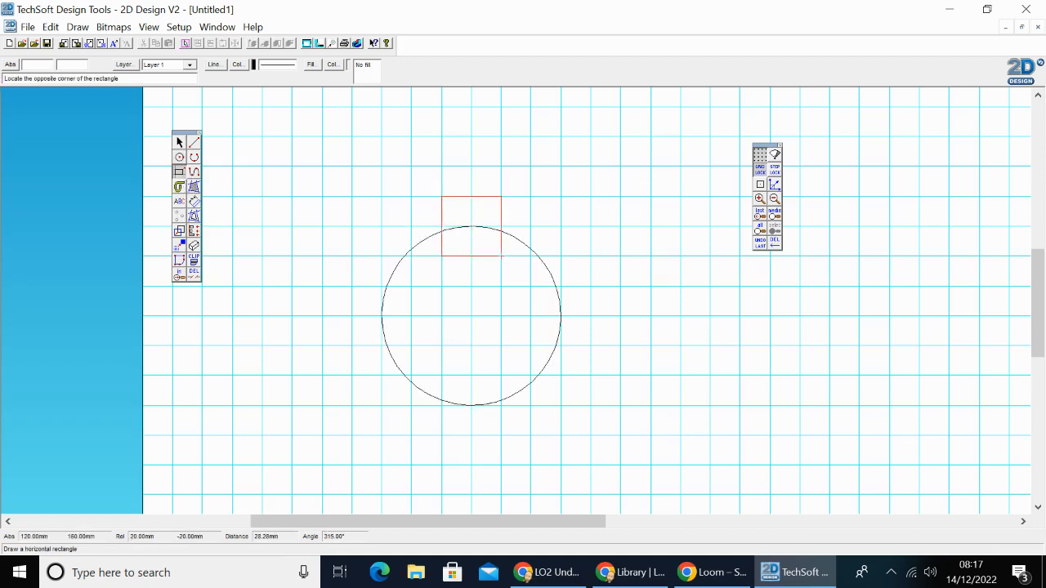
left_click(501, 256)
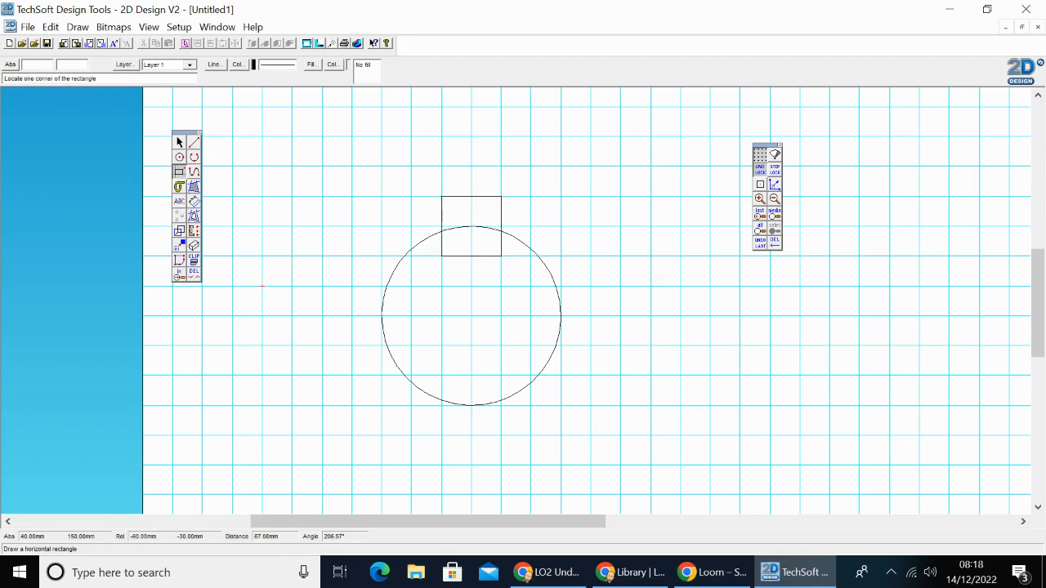
Step: Delete the overlapping parts between the square and the circle, leaving one continuous bauble outline with a neck
left_click(194, 274)
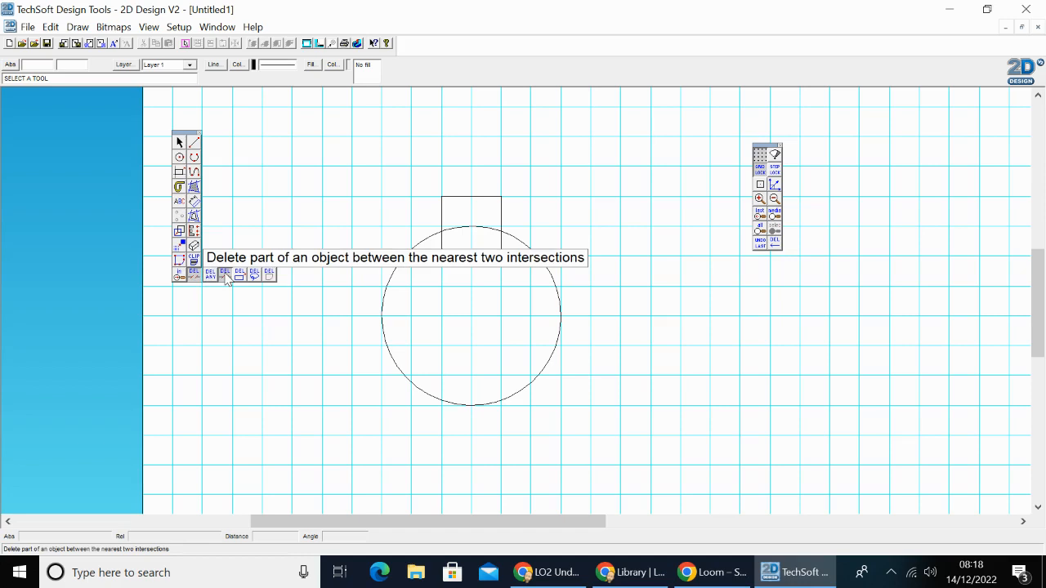
left_click(226, 275)
left_click(460, 258)
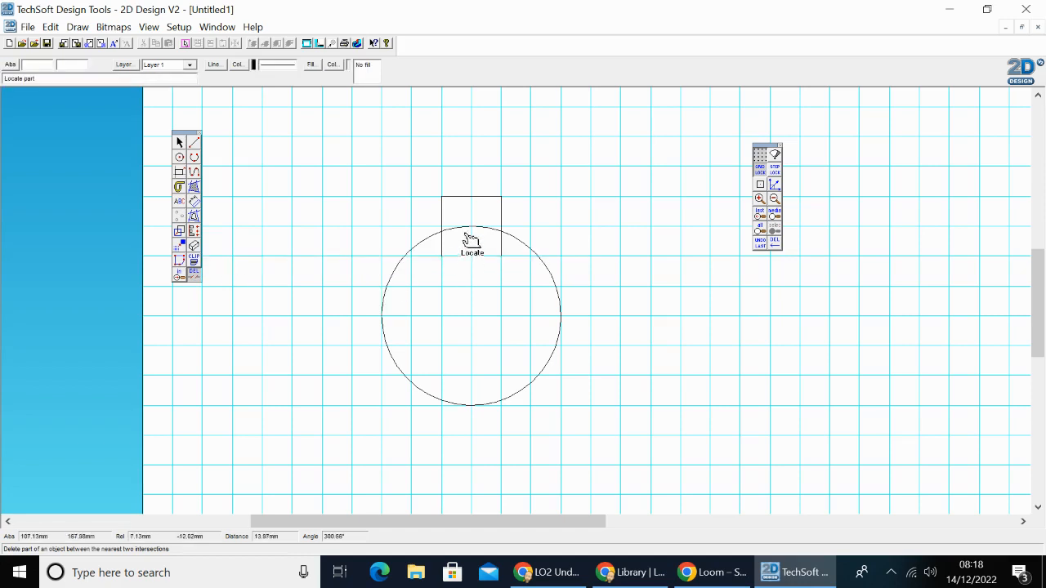
left_click(466, 232)
left_click(442, 254)
left_click(501, 247)
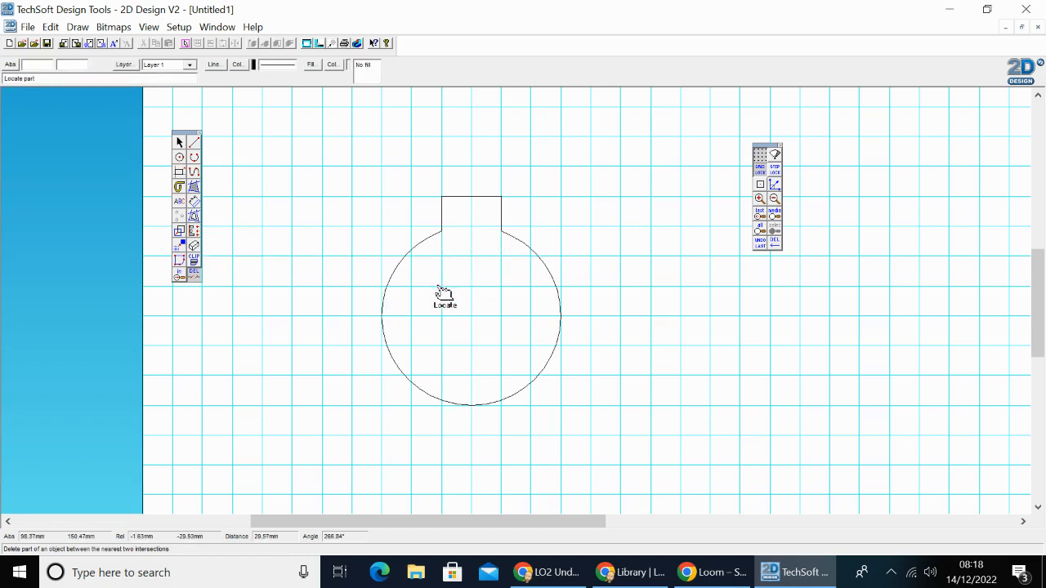
Step: Set the grid spacing to 5 mm in X and Y and draw two concentric circles of about 11 mm and 7 mm radius above the neck
left_click(180, 161)
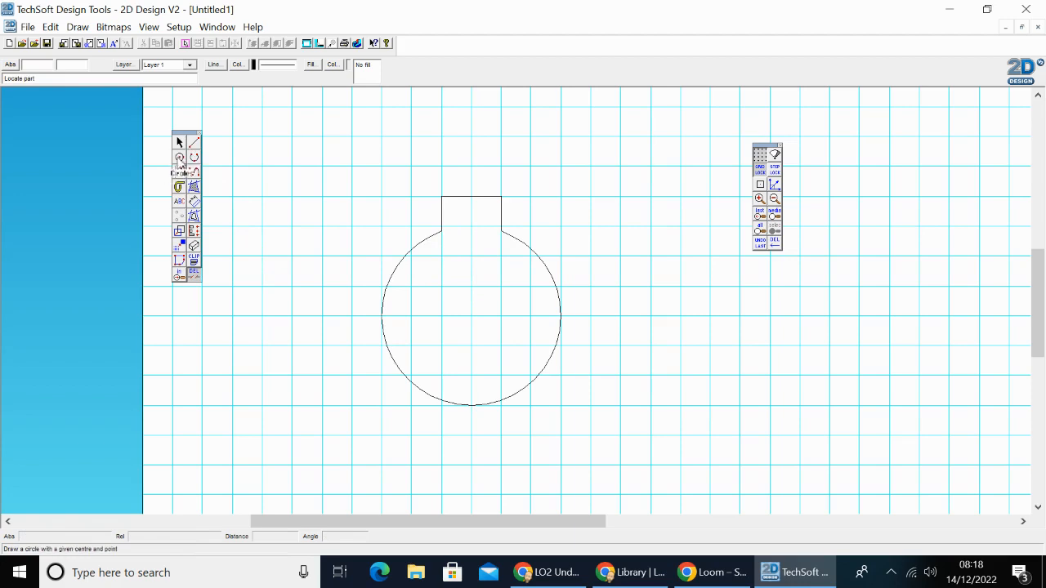
left_click(471, 166)
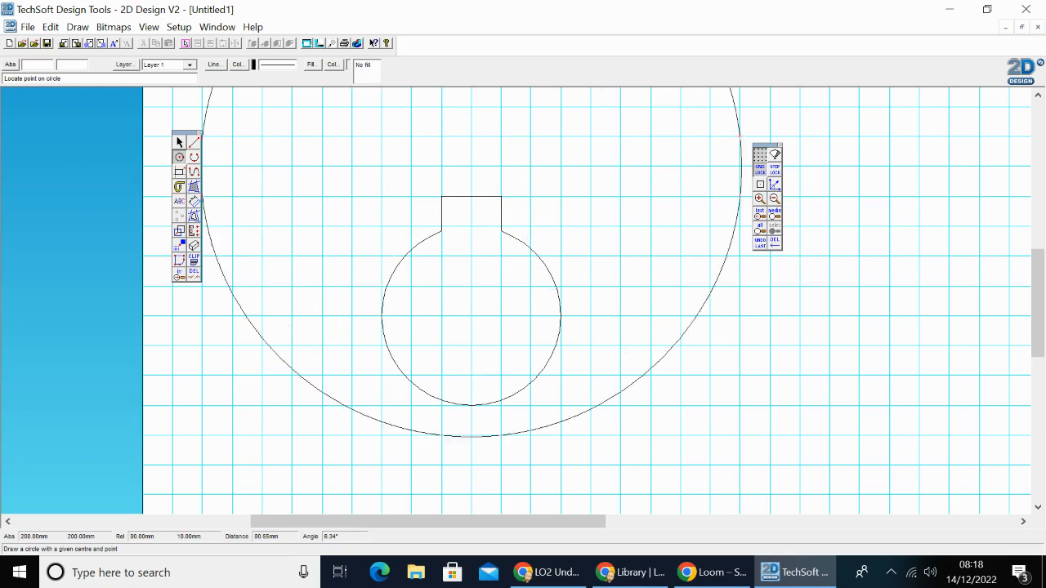
double_click(760, 163)
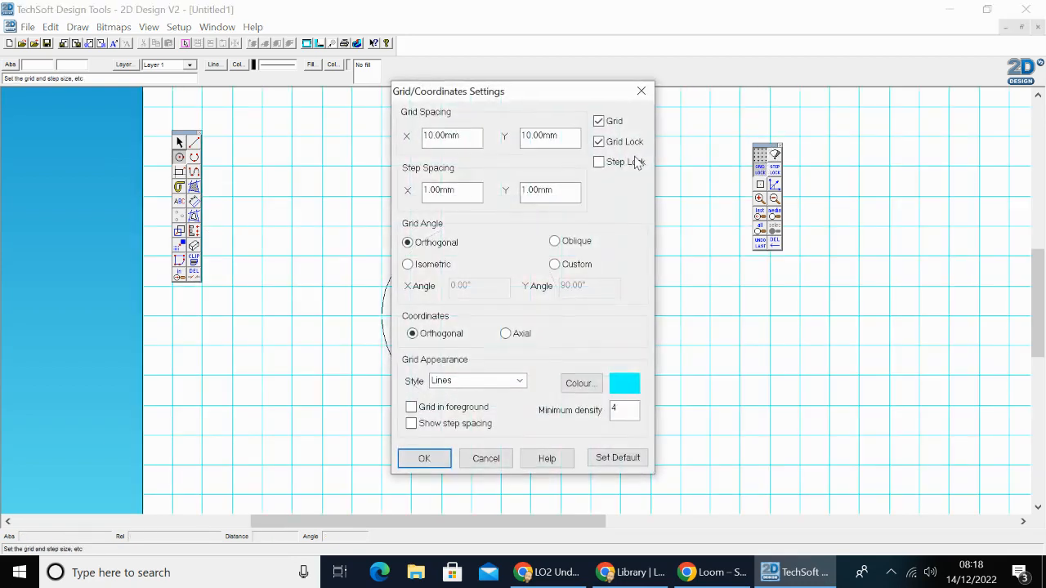
left_click(435, 136)
type("5")
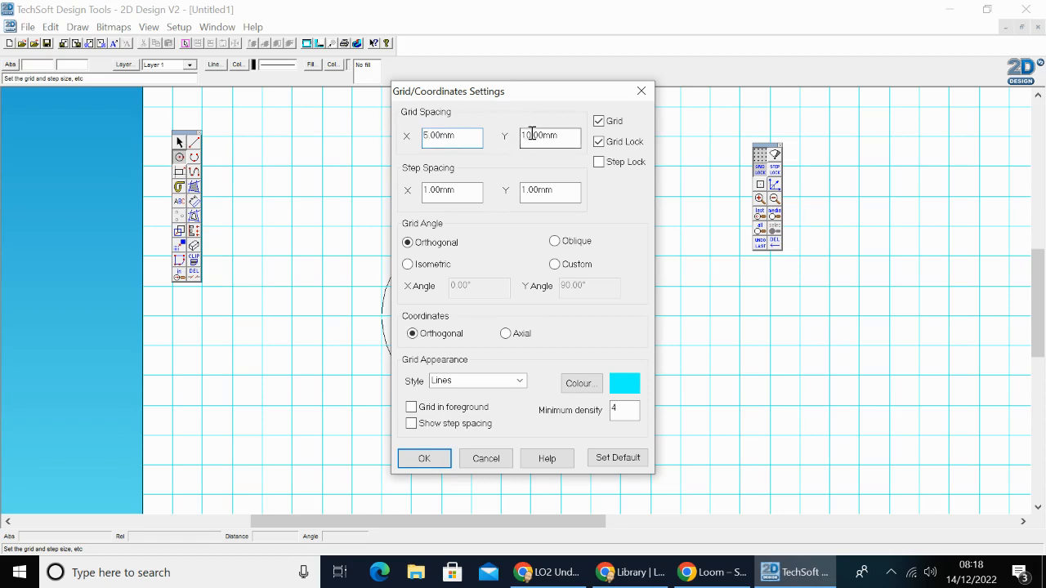
double_click(532, 135)
type("5")
left_click(431, 457)
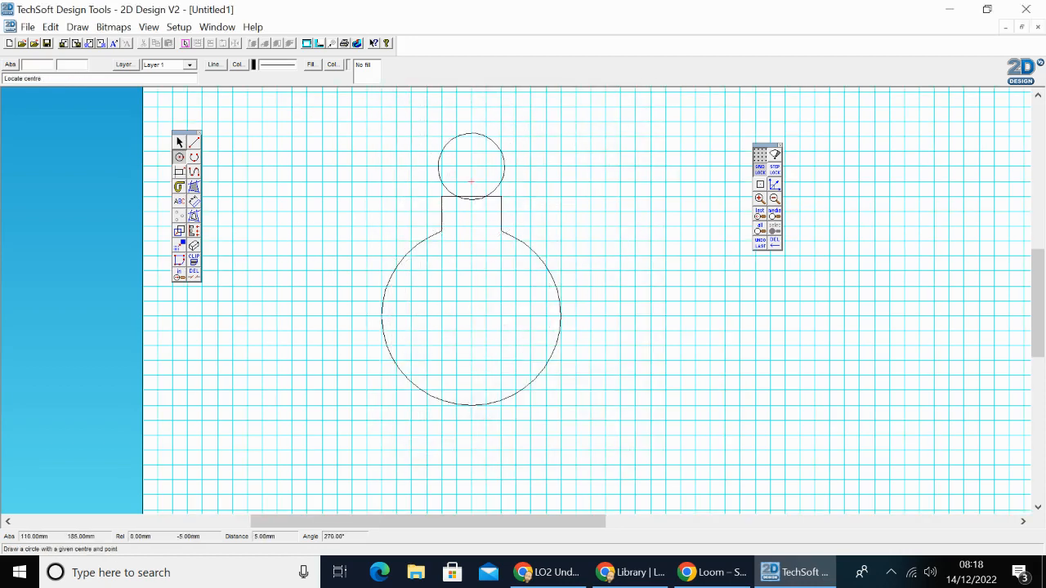
left_click(487, 177)
Step: Delete the line and arc segments where the outer hanging-loop circle overlaps the top of the neck
left_click(194, 276)
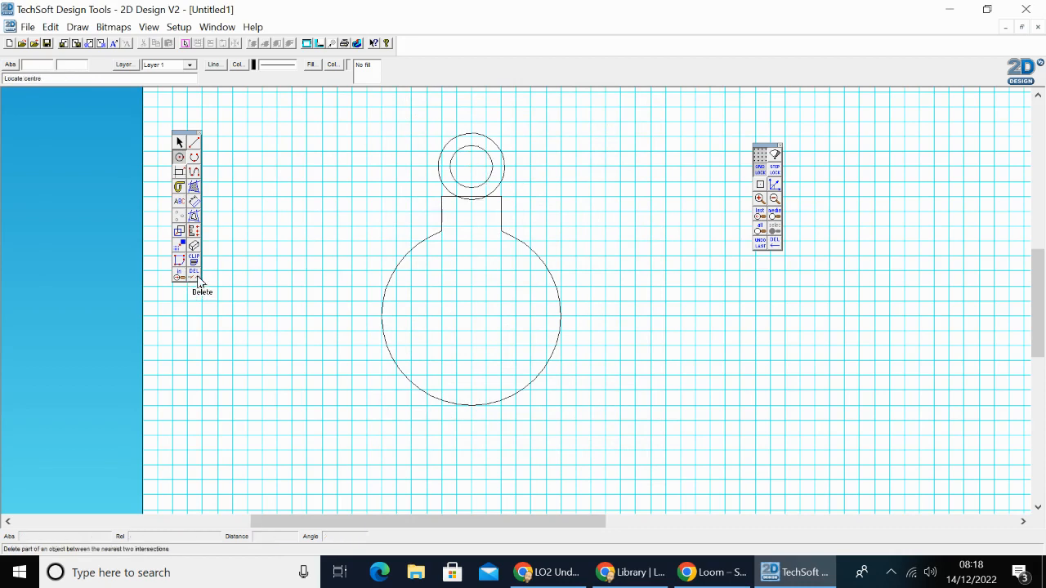
left_click(474, 197)
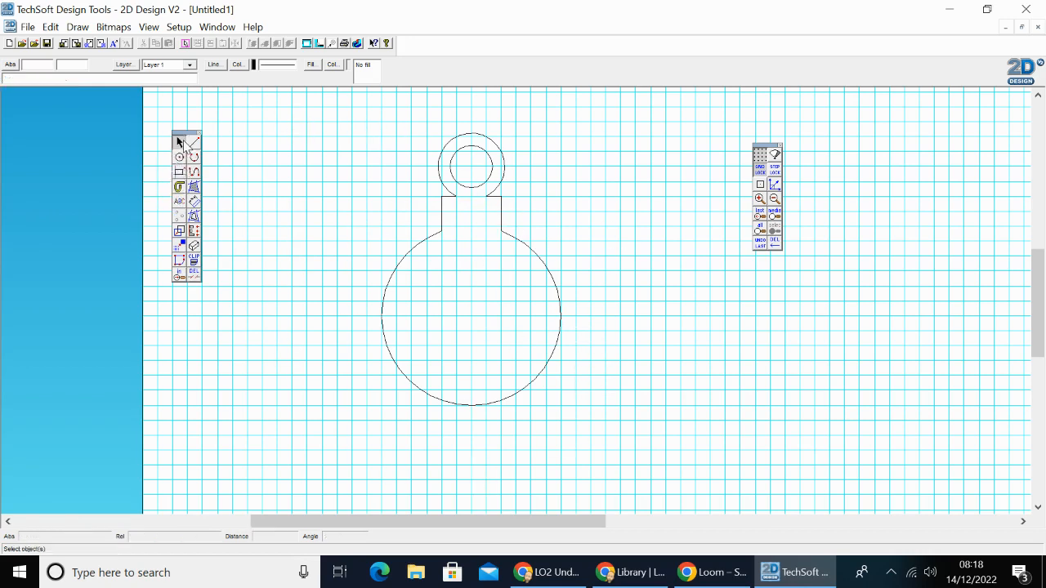
Step: Duplicate the whole bauble outline and place the copy level with the original, about 65 mm to its right
left_click(179, 142)
left_click_drag(366, 108, 597, 449)
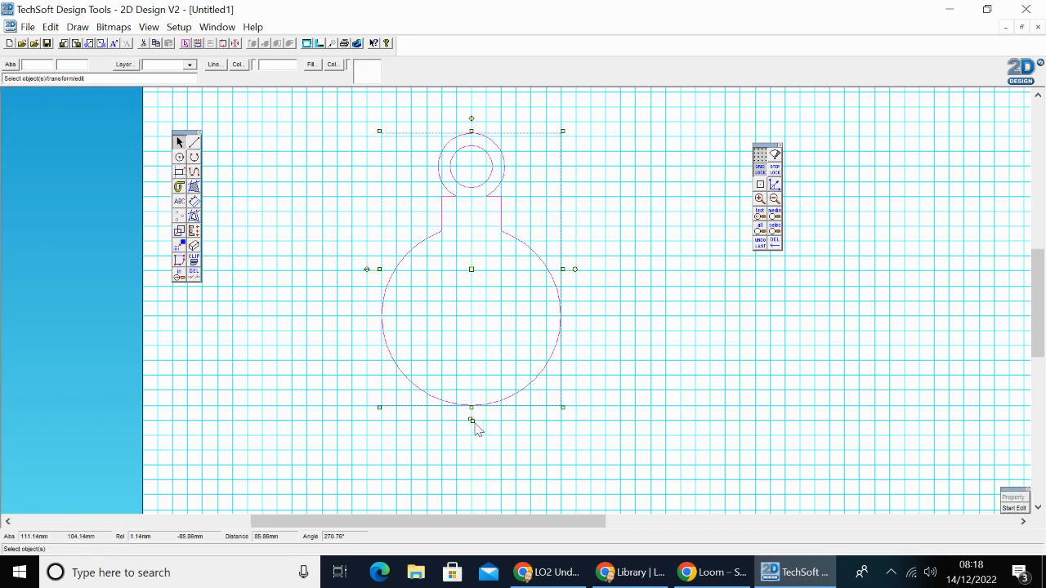
left_click_drag(471, 419, 501, 450)
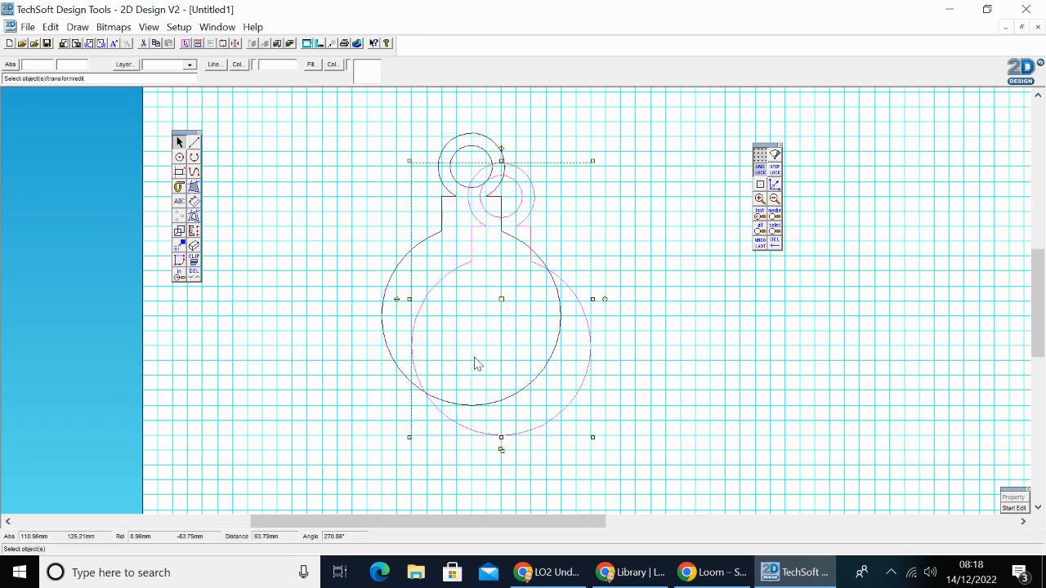
left_click_drag(499, 298, 664, 269)
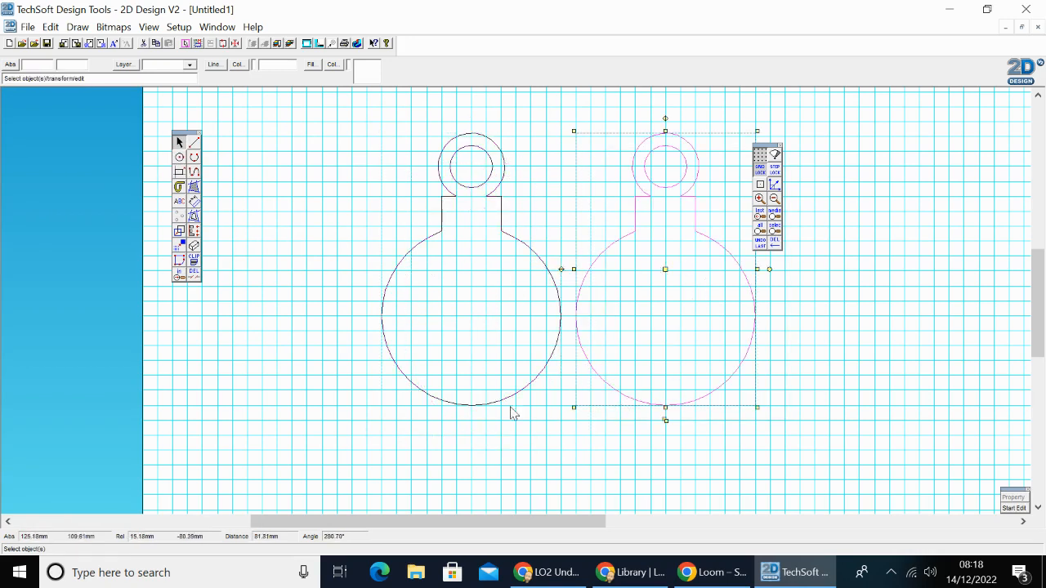
left_click(496, 451)
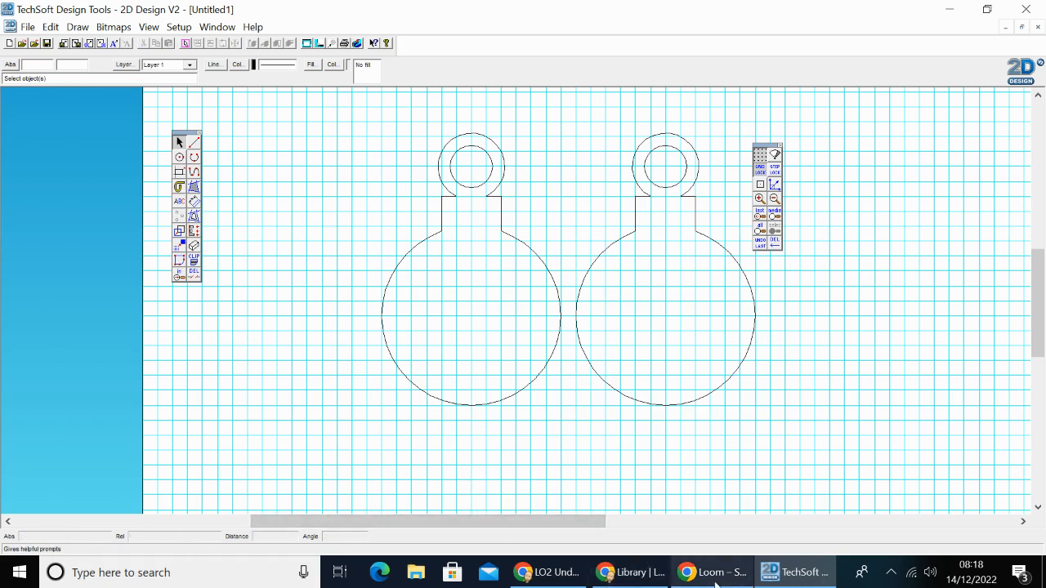
Step: Switch to Chrome and search Google in a new tab for "snowflake silhouette"
mouse_move(662, 580)
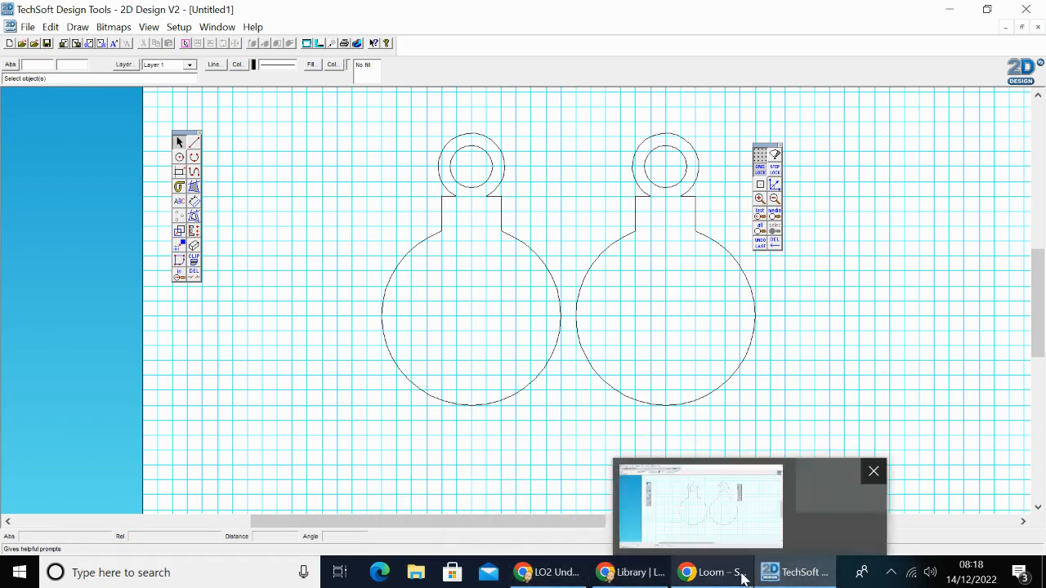
left_click(549, 572)
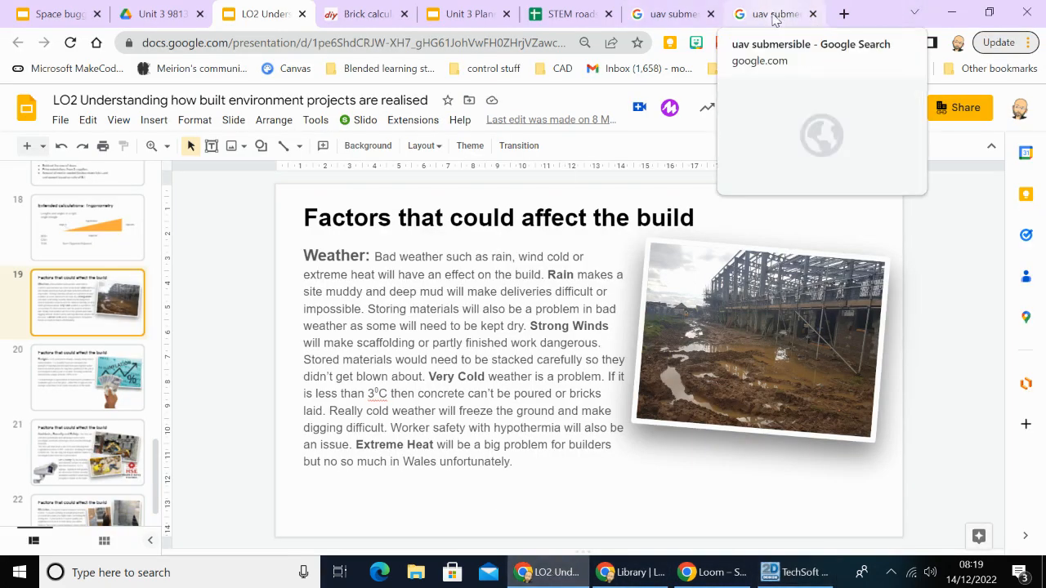
left_click(844, 14)
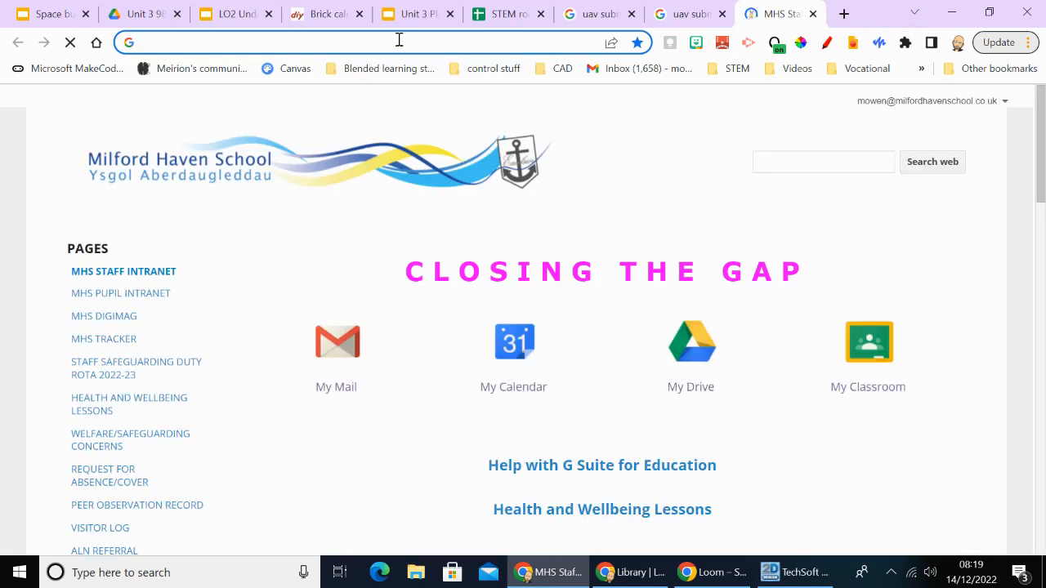
left_click(399, 40)
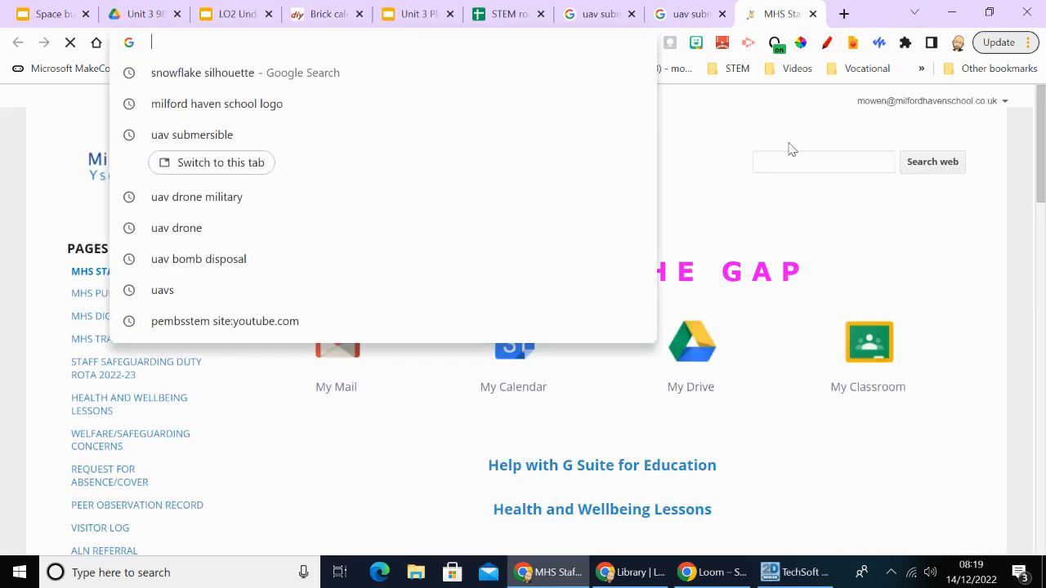
type("snow")
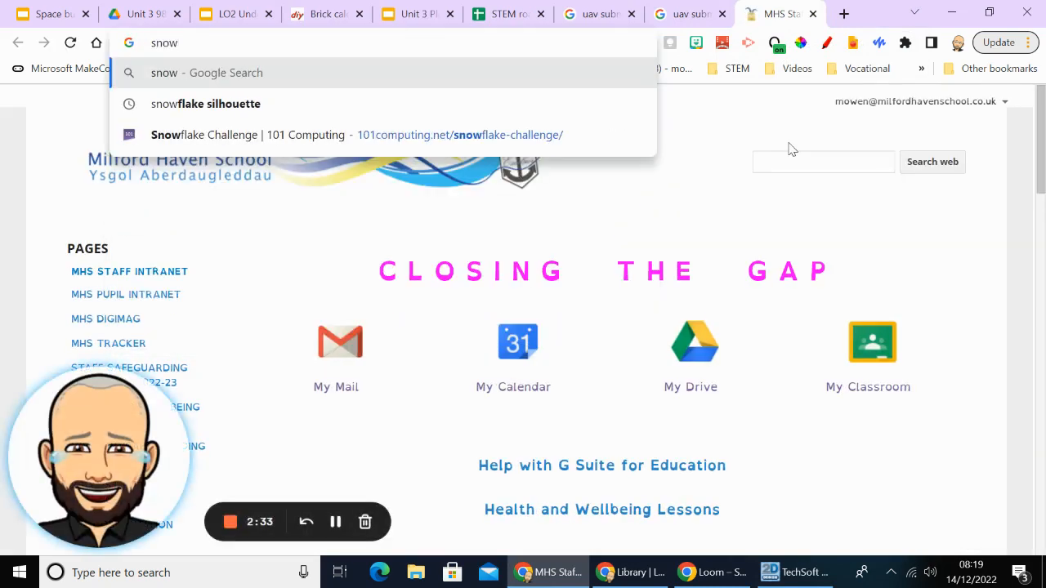
type("flake ")
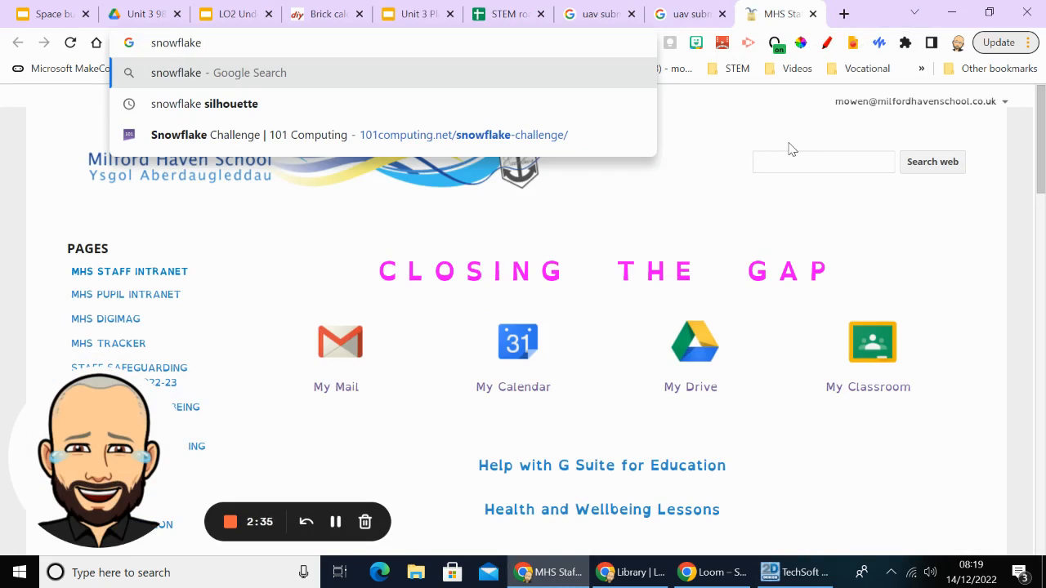
type("silho")
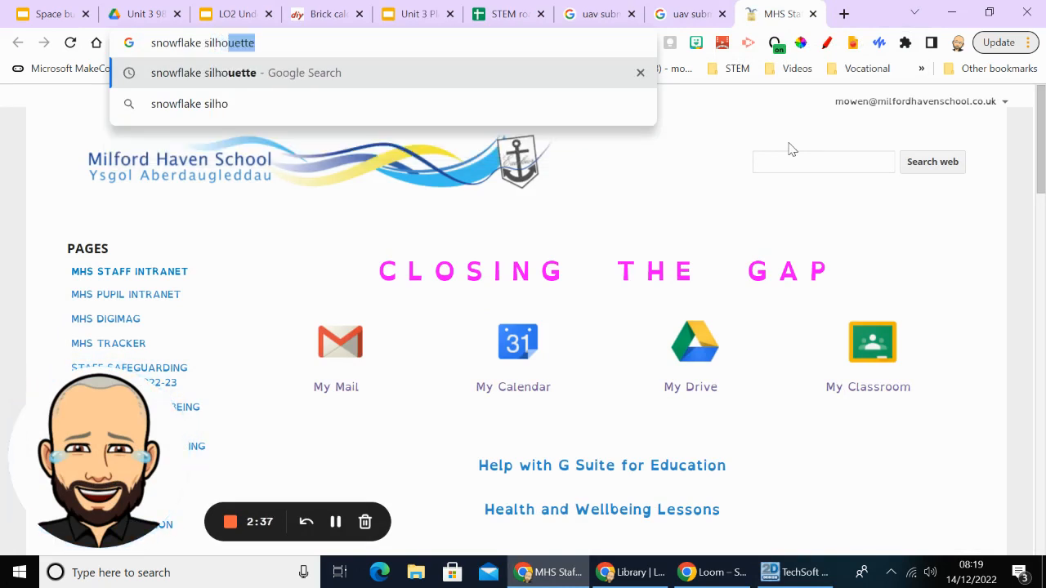
type("uette")
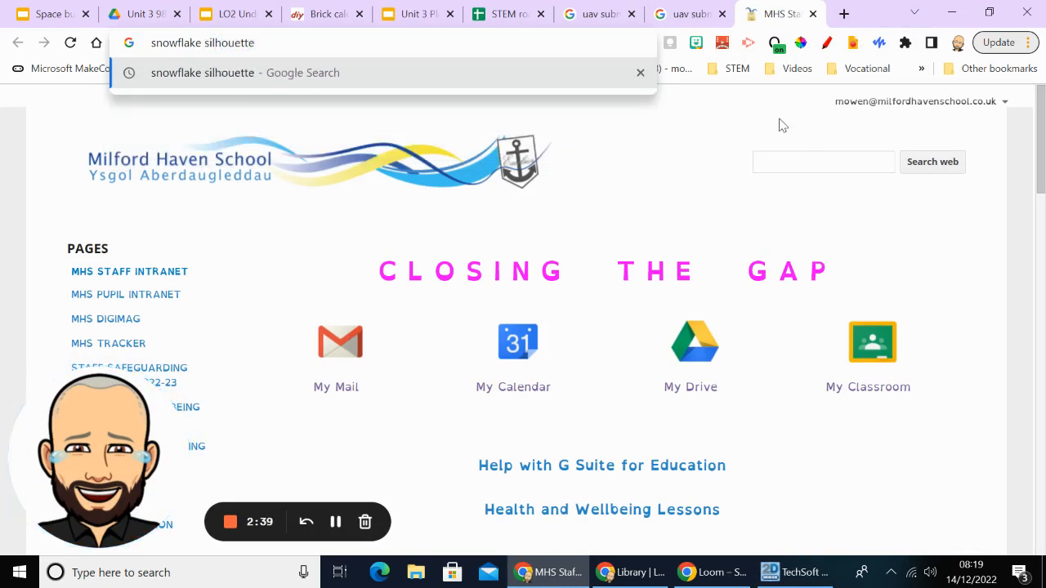
key("Return")
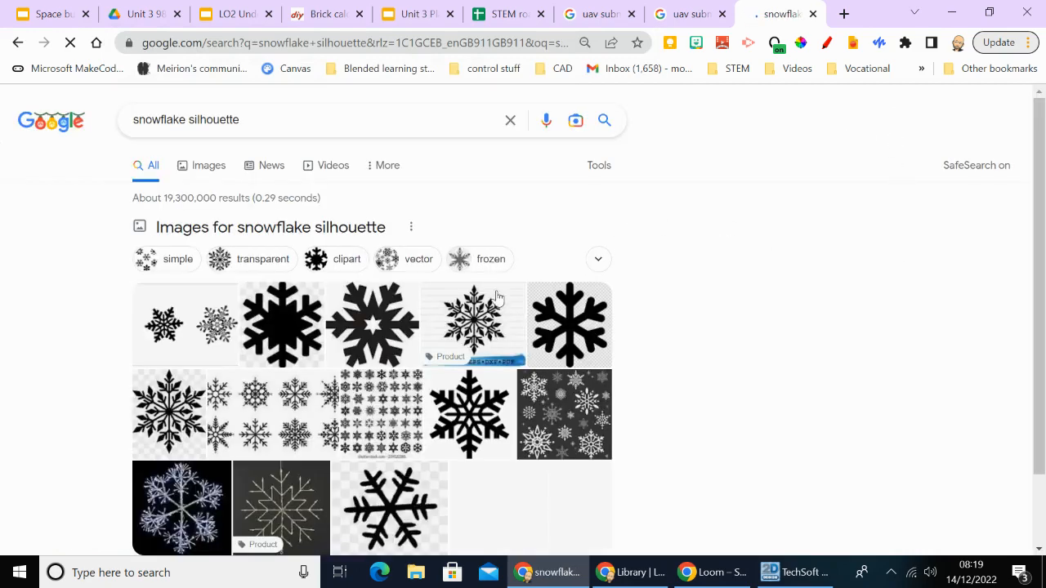
Step: Copy a bold black six-armed snowflake image from the results and paste it into 2D Design, beside the left bauble
right_click(575, 328)
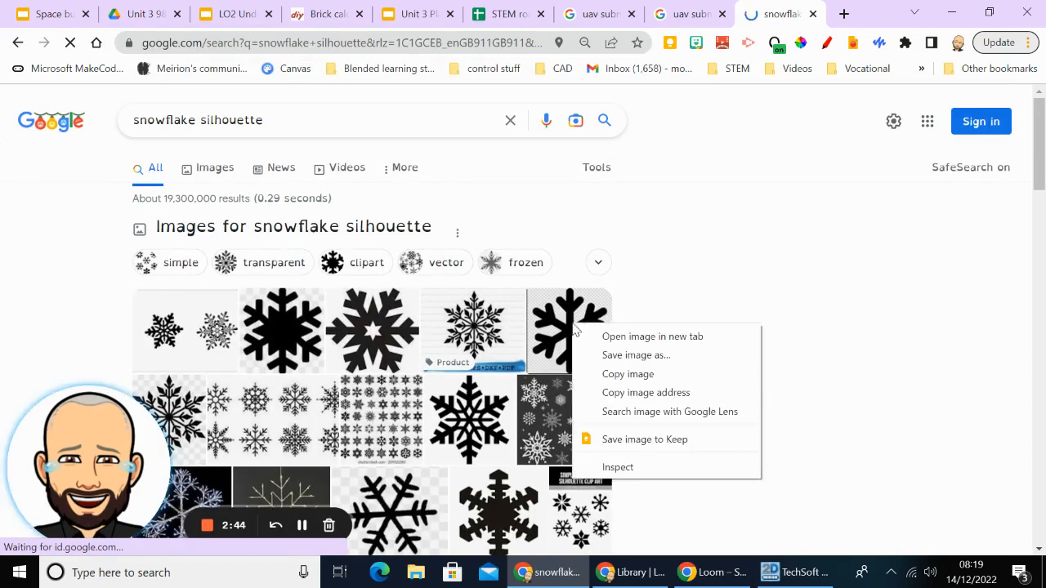
left_click(614, 374)
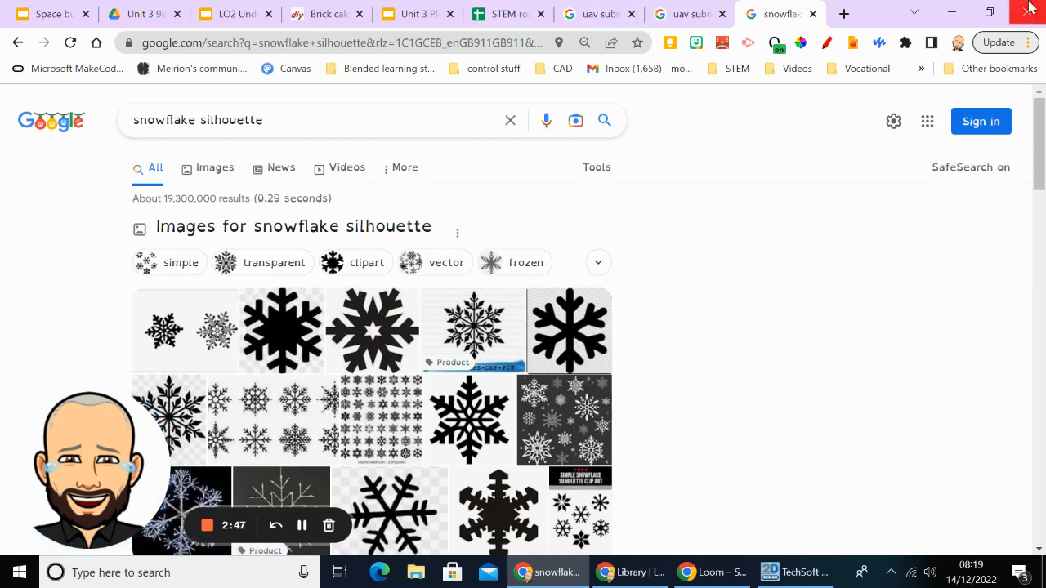
left_click(951, 12)
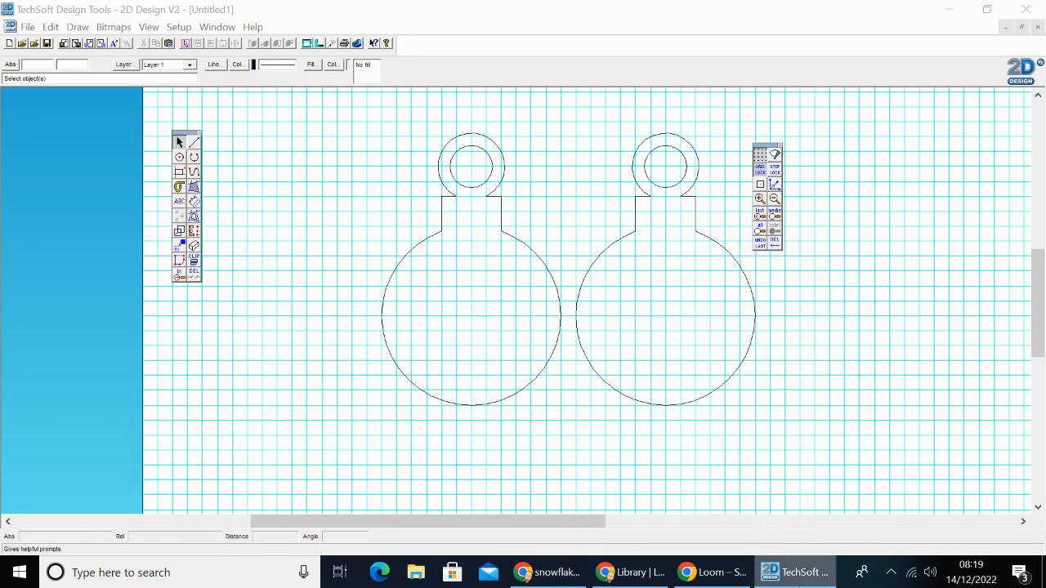
right_click(259, 299)
left_click(344, 354)
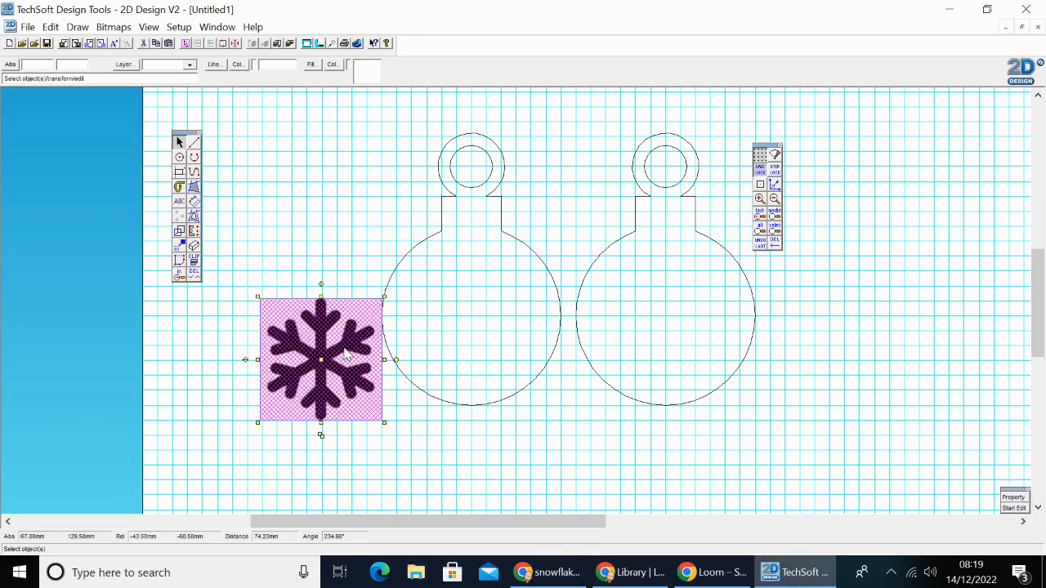
left_click_drag(320, 358, 292, 282)
left_click(241, 354)
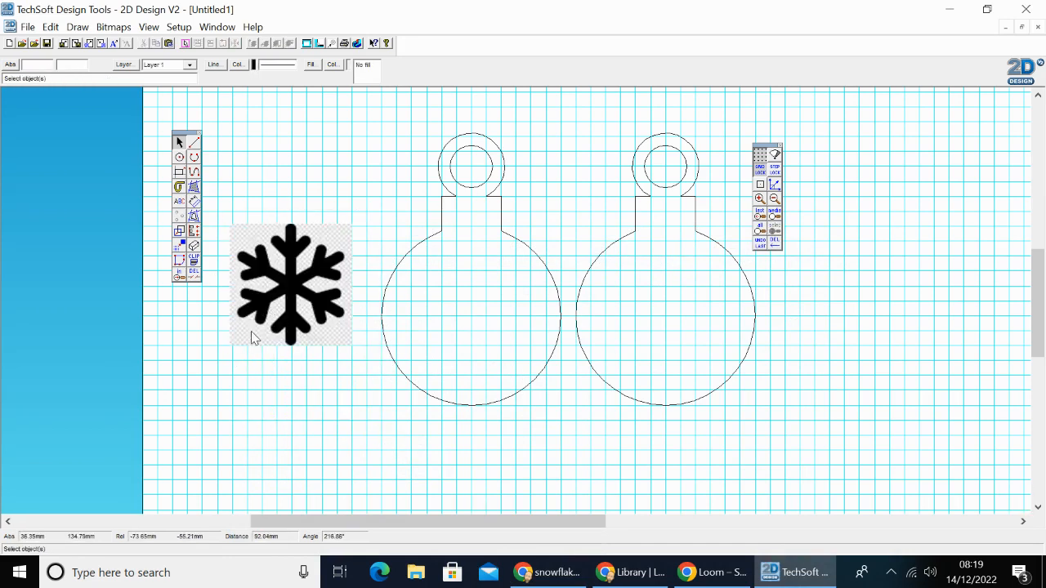
Step: Vectorise the pasted snowflake bitmap in monochrome with a transparent background, using the default conversion settings
left_click(179, 274)
left_click(278, 197)
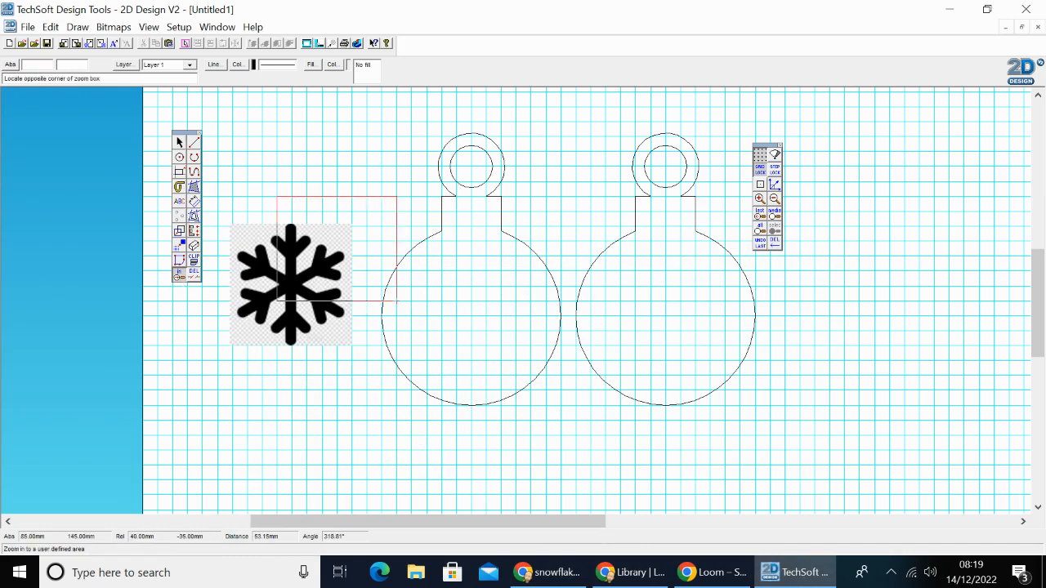
left_click(397, 301)
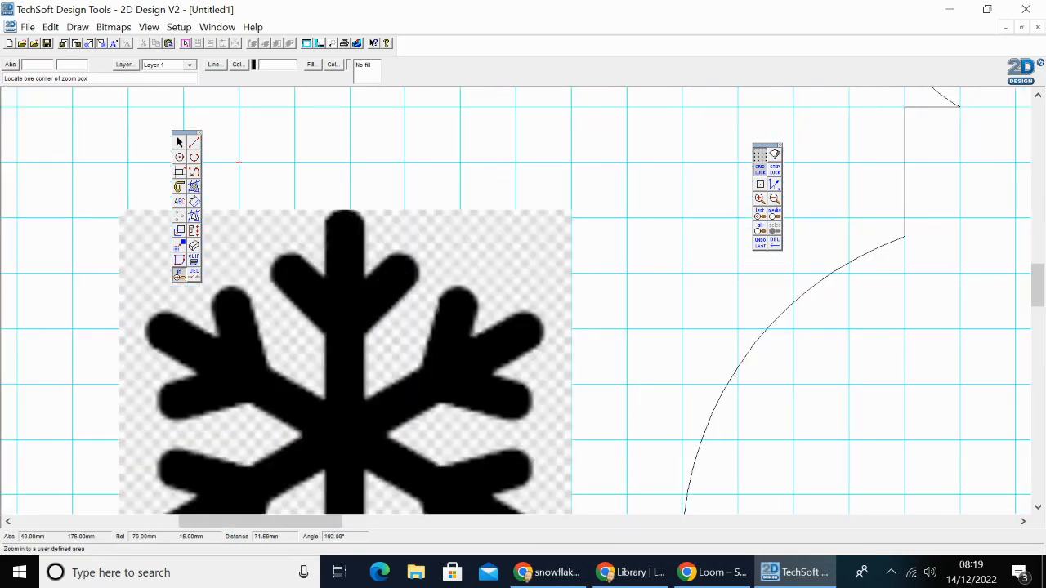
left_click(180, 143)
scroll(276, 227, "down", 3)
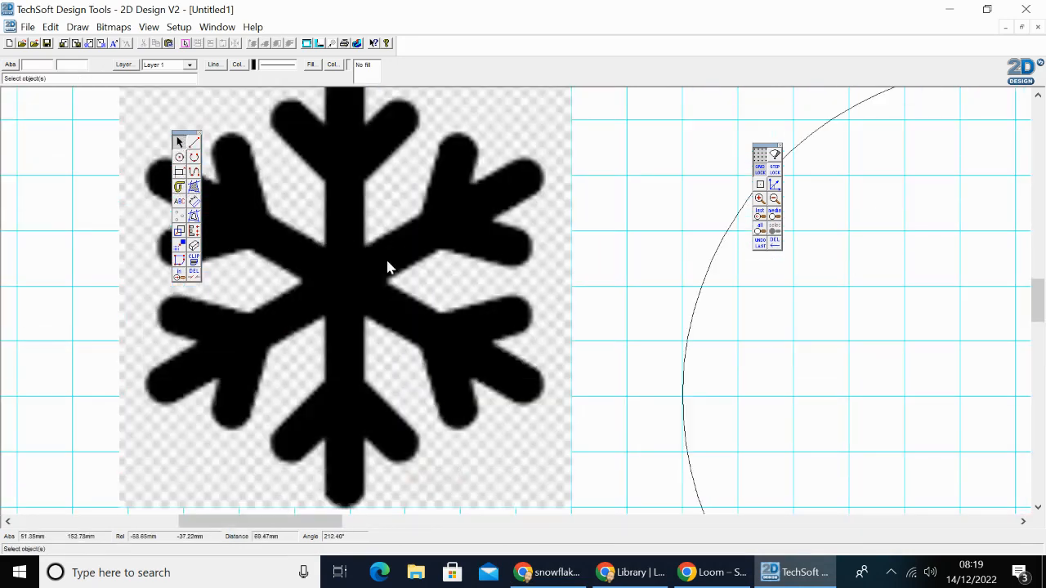
left_click(760, 199)
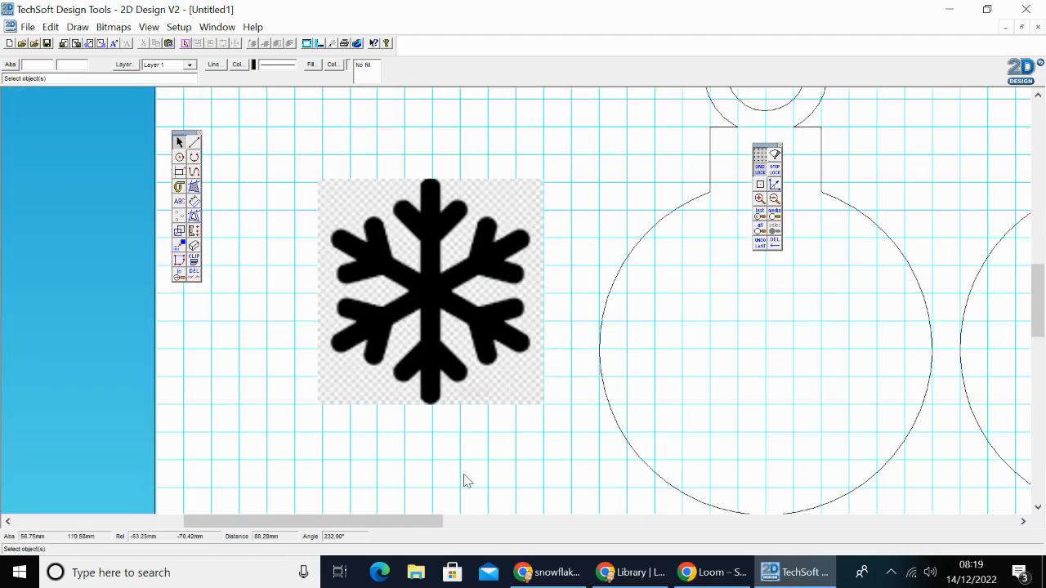
left_click_drag(418, 521, 446, 523)
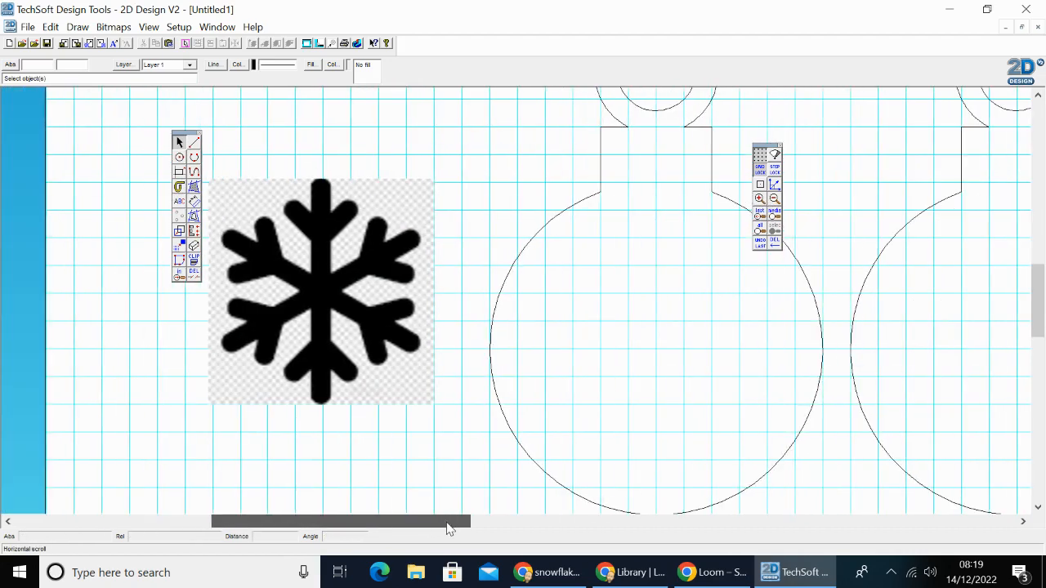
left_click(321, 264)
left_click(322, 157)
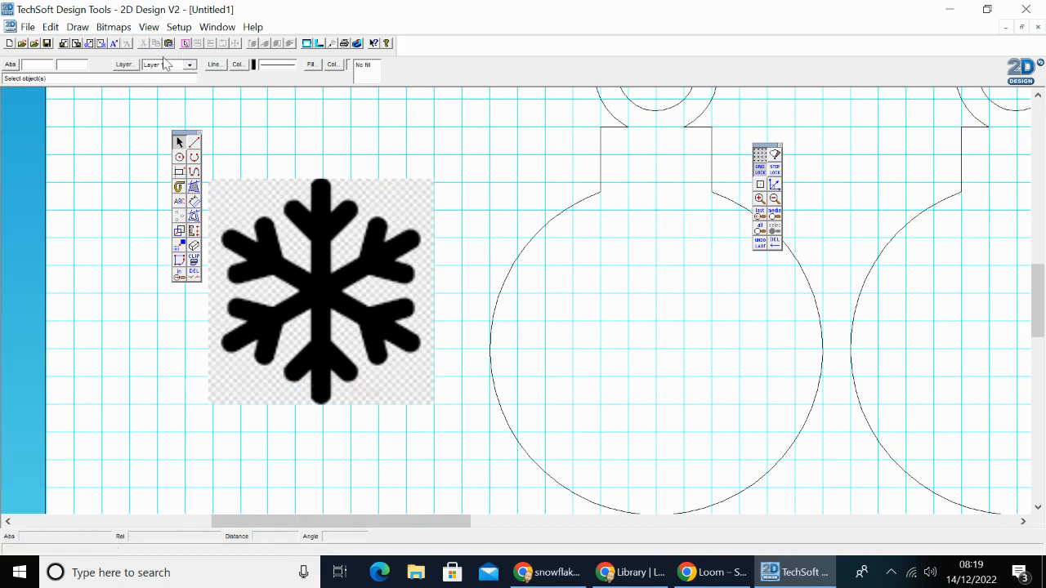
left_click(119, 29)
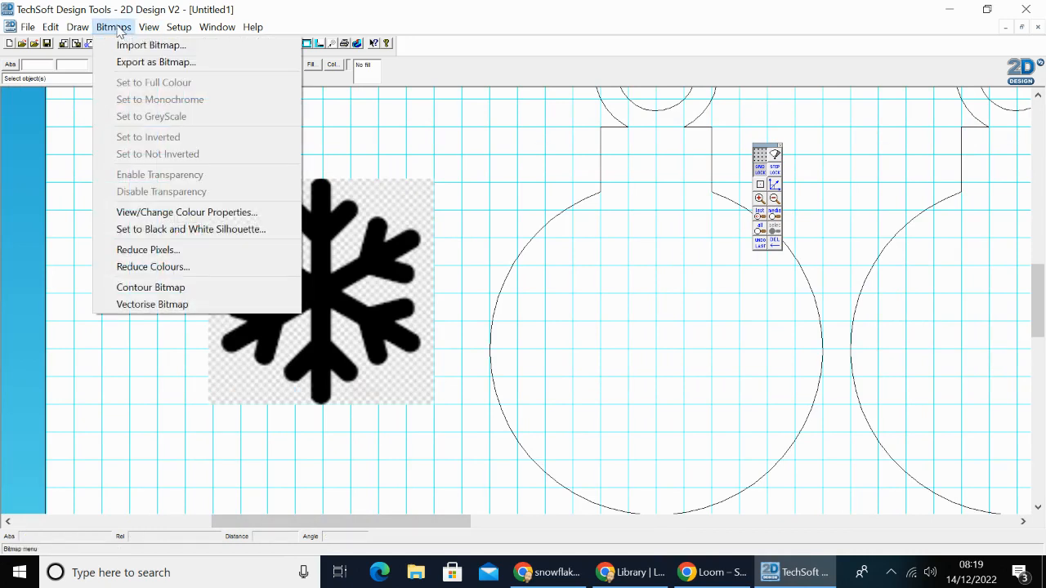
left_click(159, 304)
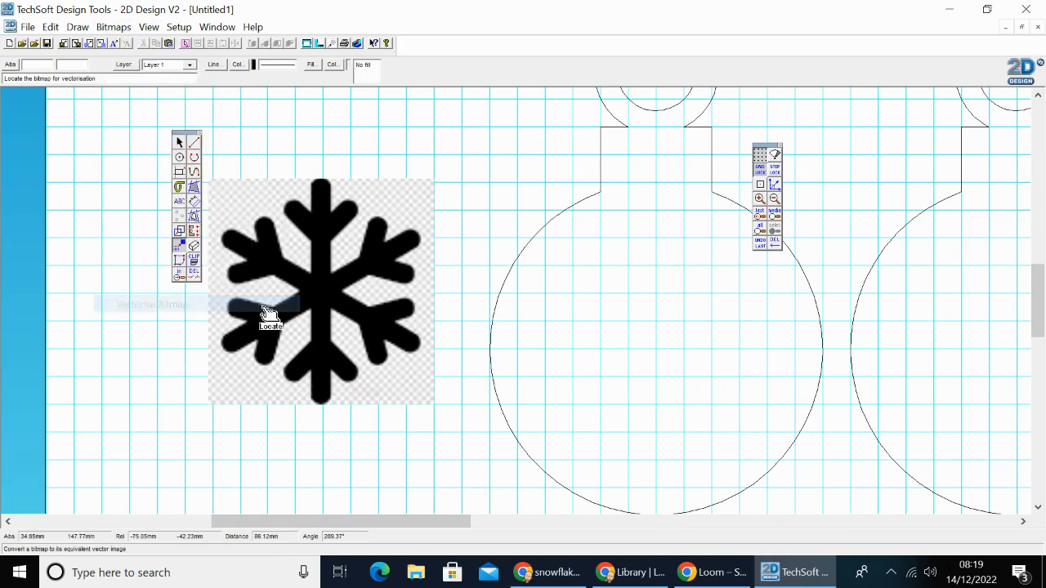
left_click(325, 276)
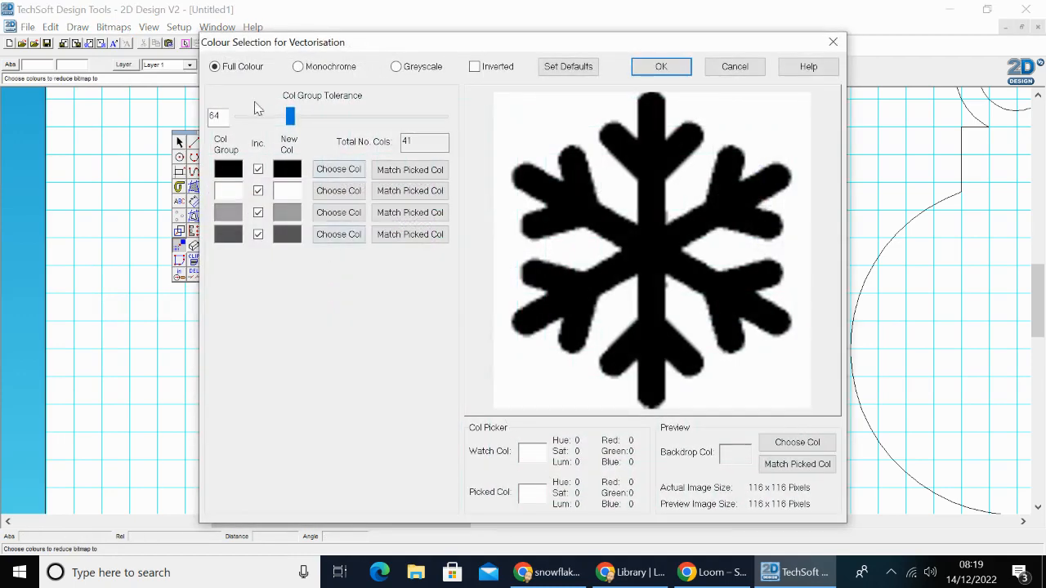
left_click(324, 69)
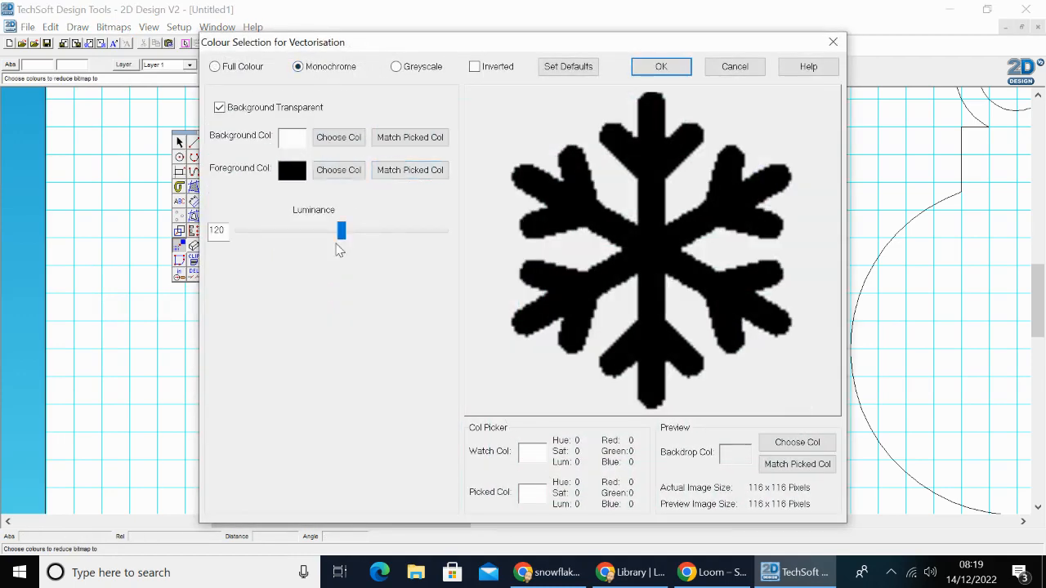
mouse_move(341, 238)
left_mouse_down()
mouse_move(353, 235)
mouse_move(338, 237)
left_mouse_up()
left_click(661, 67)
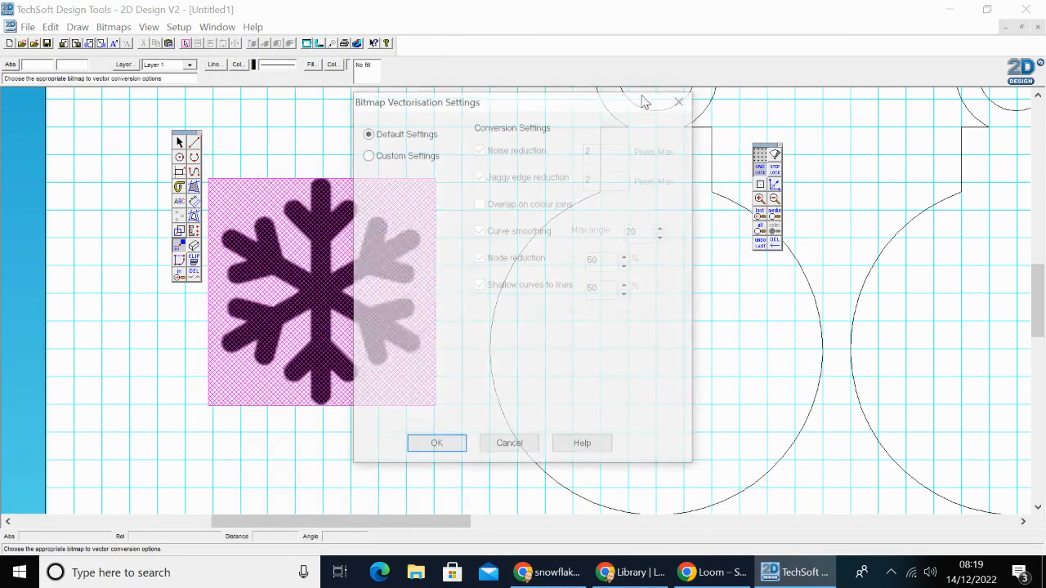
left_click(436, 446)
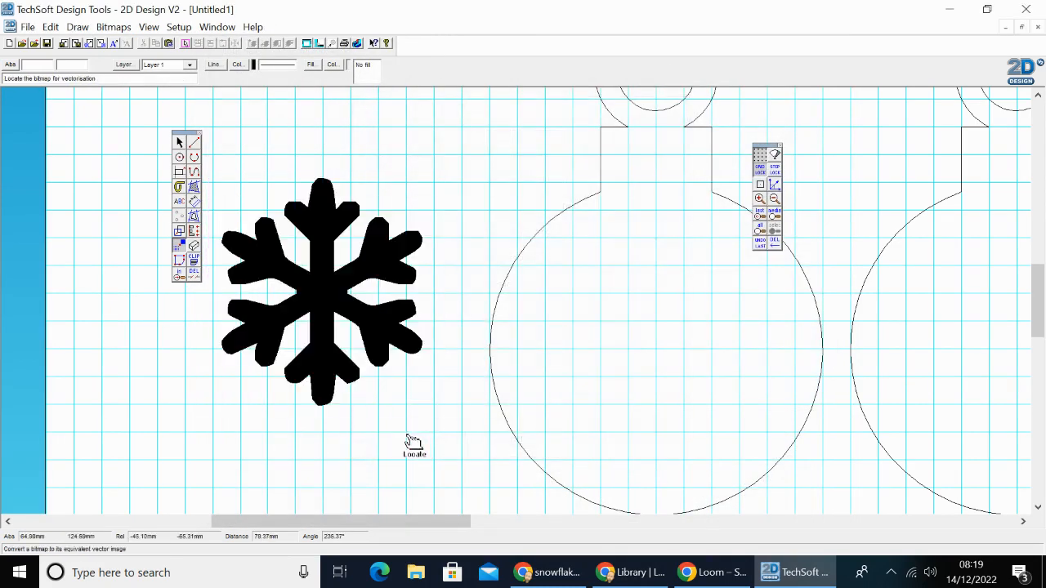
Step: Set the vectorised snowflake to No Fill, leaving only its outline
left_click(294, 262)
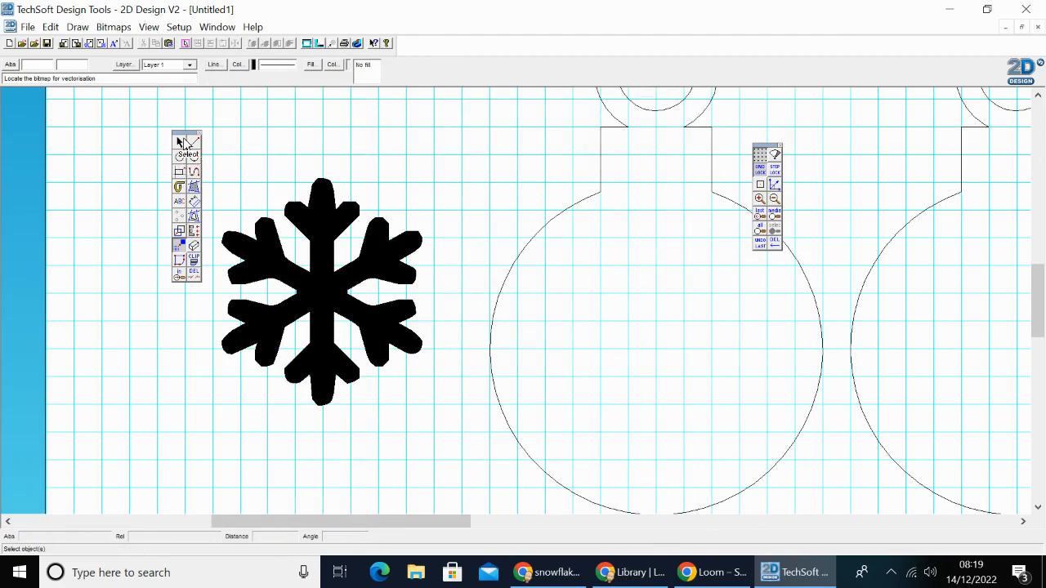
left_click(310, 287)
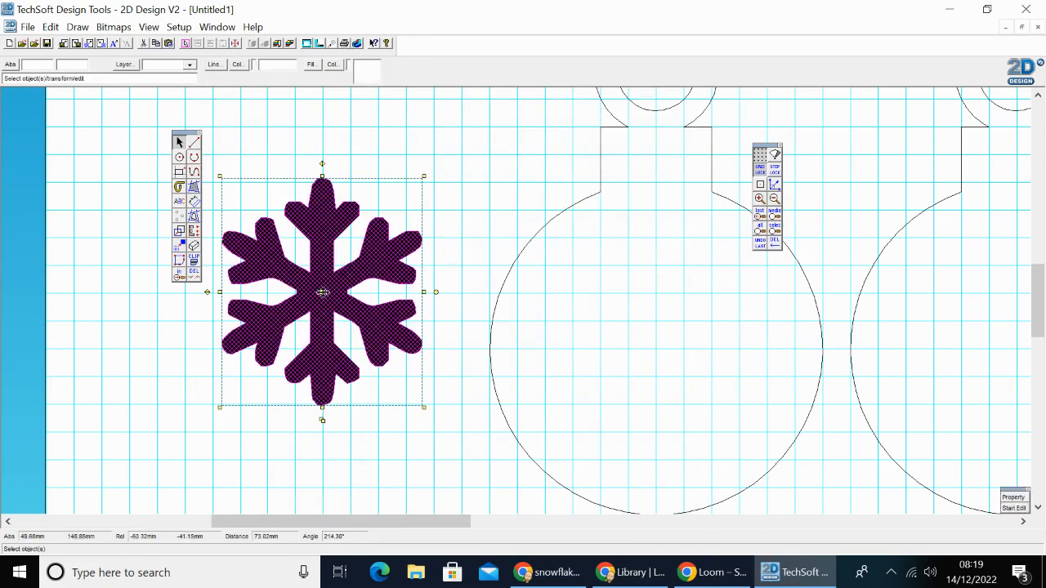
left_click(312, 65)
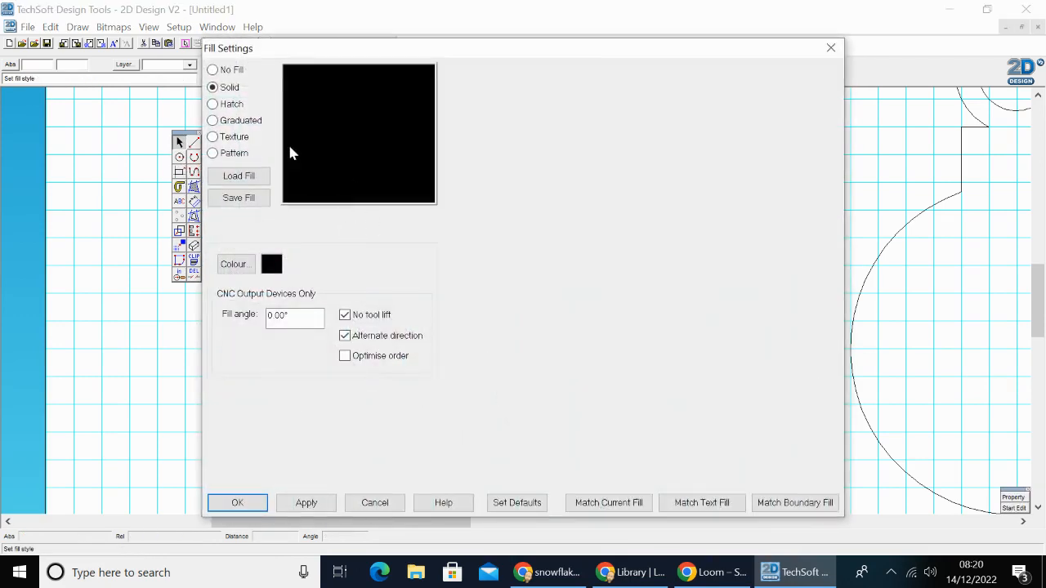
left_click(231, 72)
left_click(223, 498)
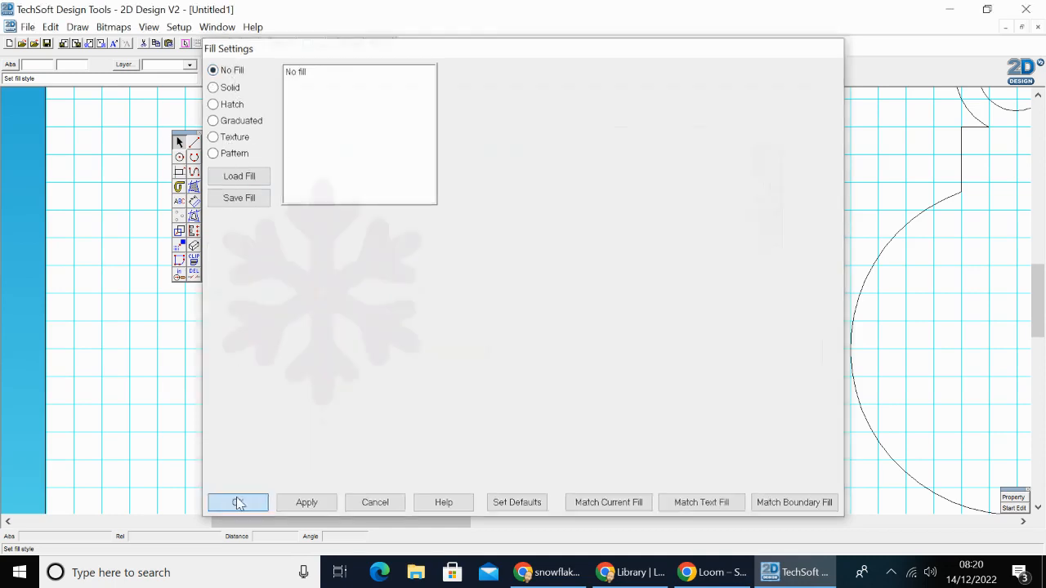
Step: Move the snowflake outline into the left bauble, enlarge it to about 45 mm tall and centre it in the circle
left_click_drag(323, 292, 652, 351)
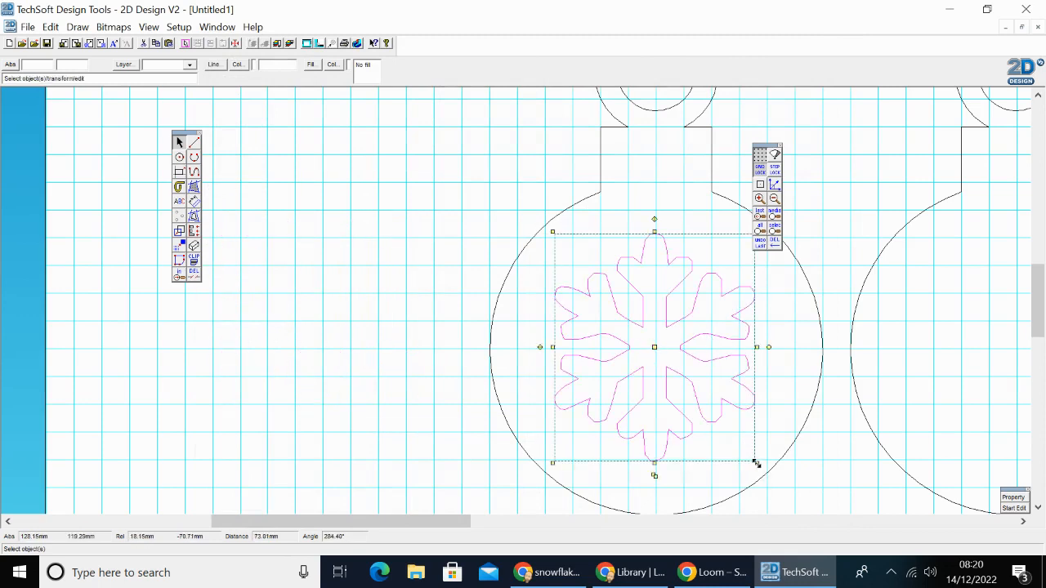
left_click_drag(755, 463, 773, 486)
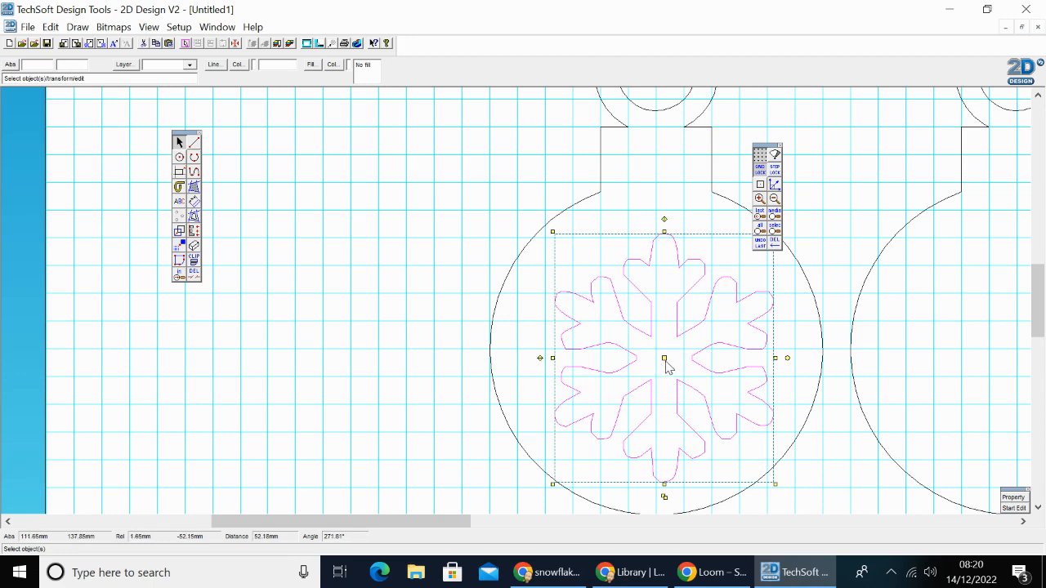
left_click_drag(666, 360, 661, 361)
left_click_drag(663, 358, 654, 350)
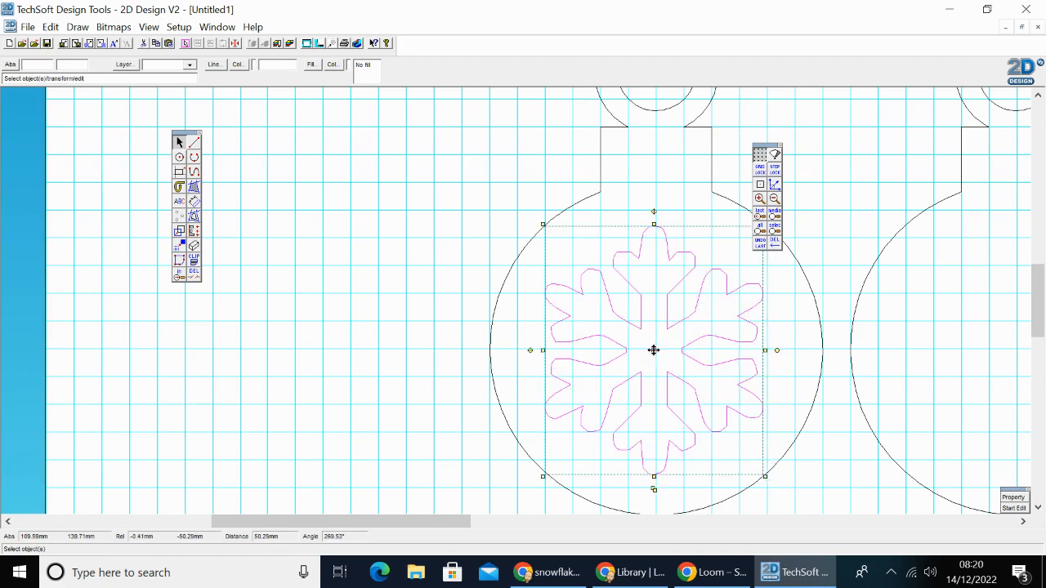
left_click(415, 309)
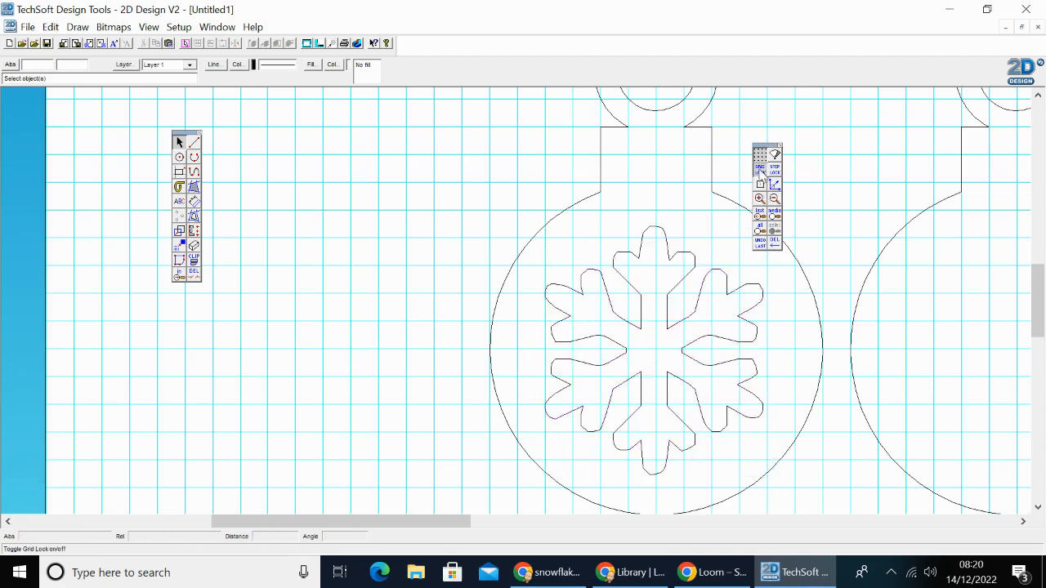
left_click_drag(772, 152, 889, 157)
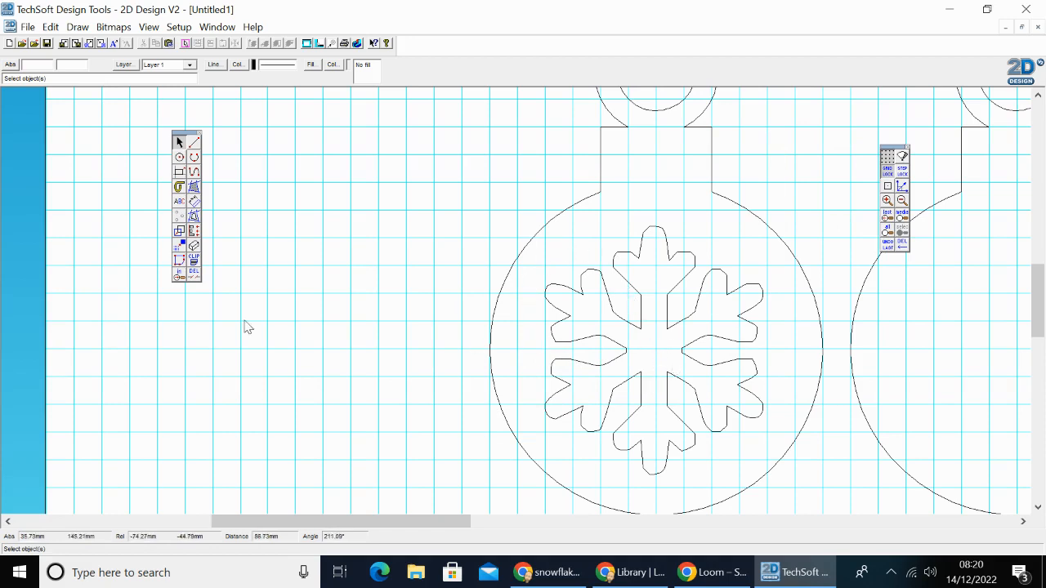
Step: Draw two circles centred on the snowflake: a small one in its middle and one of about 21.5 mm radius crossing the arm tips
left_click(179, 156)
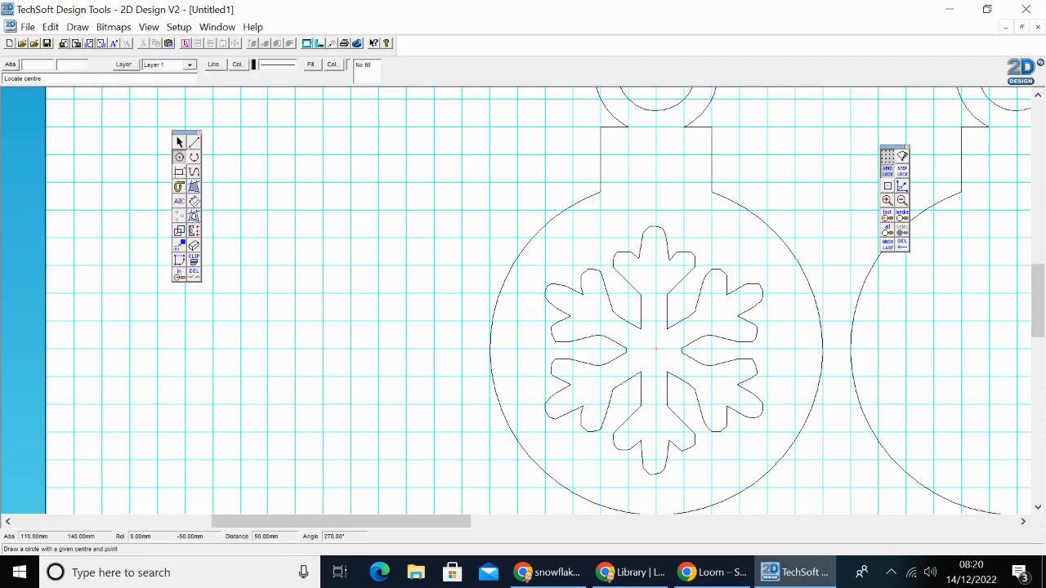
left_click(655, 349)
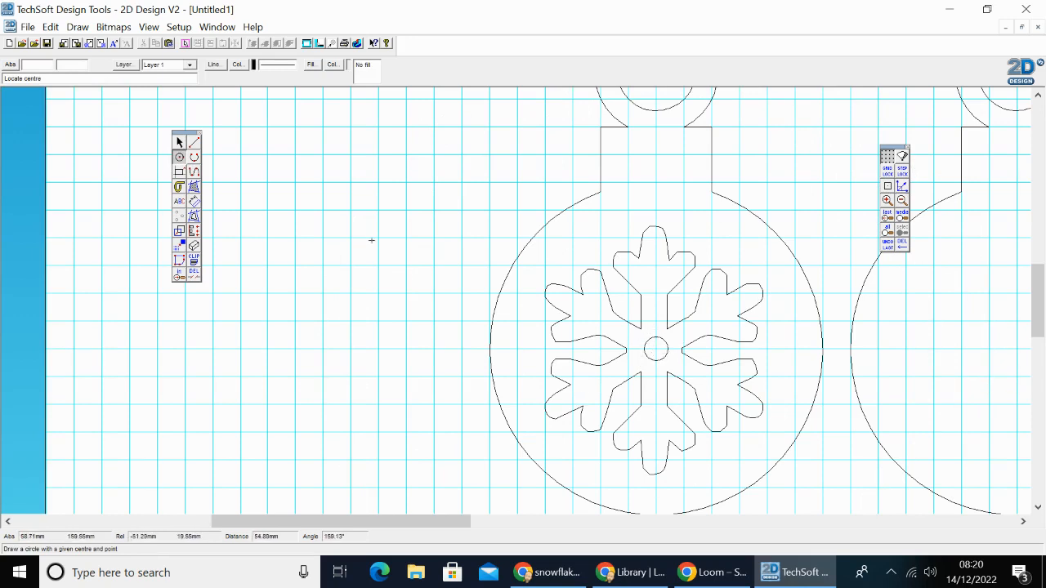
left_click(885, 186)
left_click(656, 350)
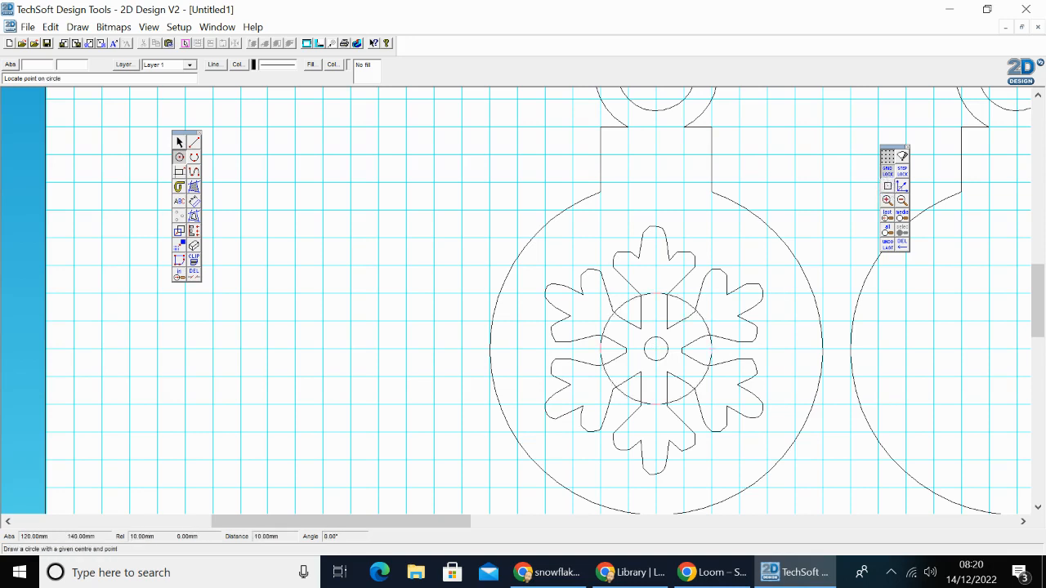
left_click(888, 178)
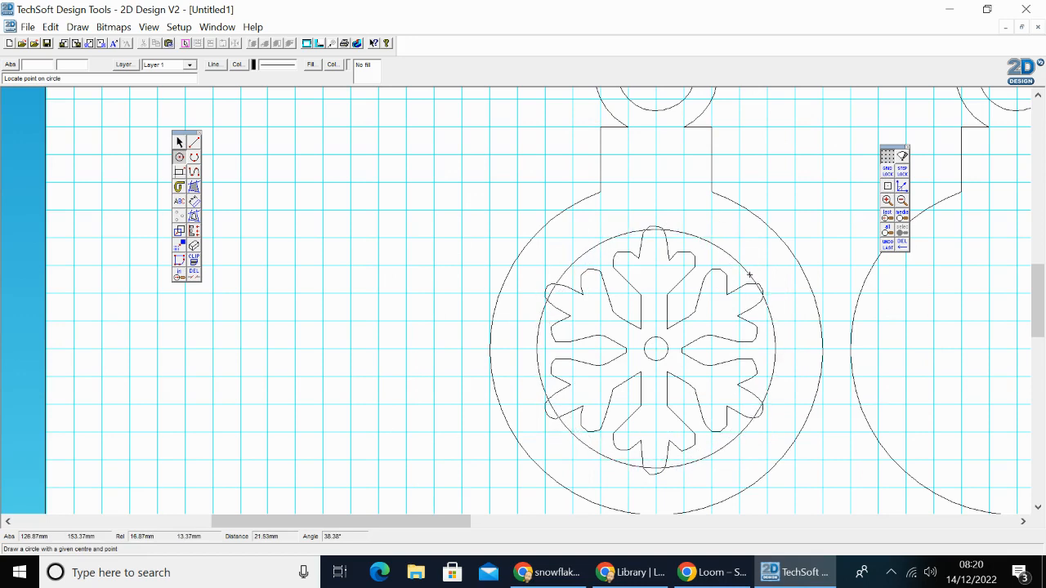
Step: Delete the arm-tip outlines outside the larger circle and the circle segments across all six arms, joining the snowflake to the bauble body
left_click(194, 275)
left_click(658, 476)
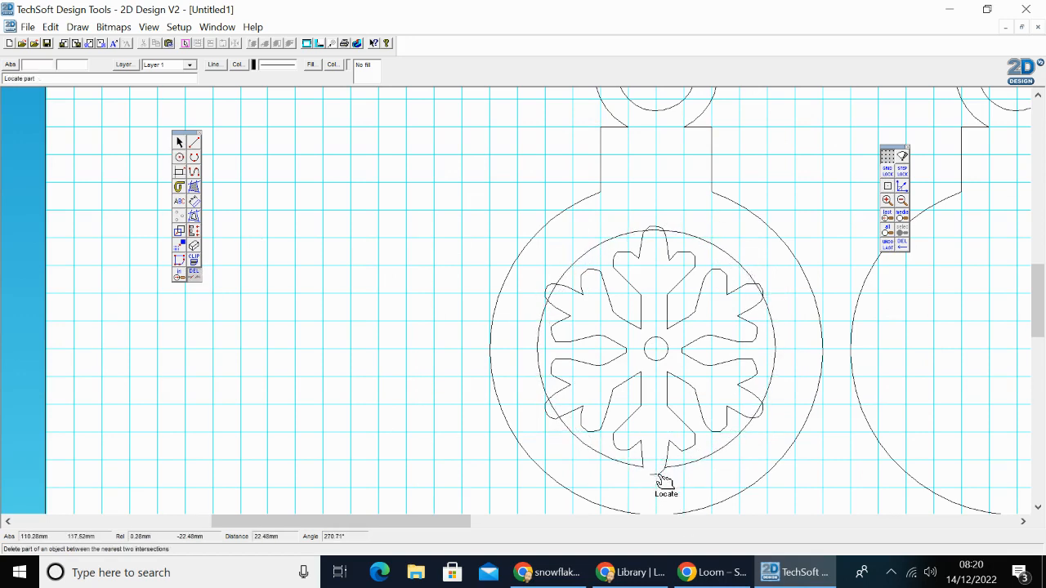
left_click(761, 416)
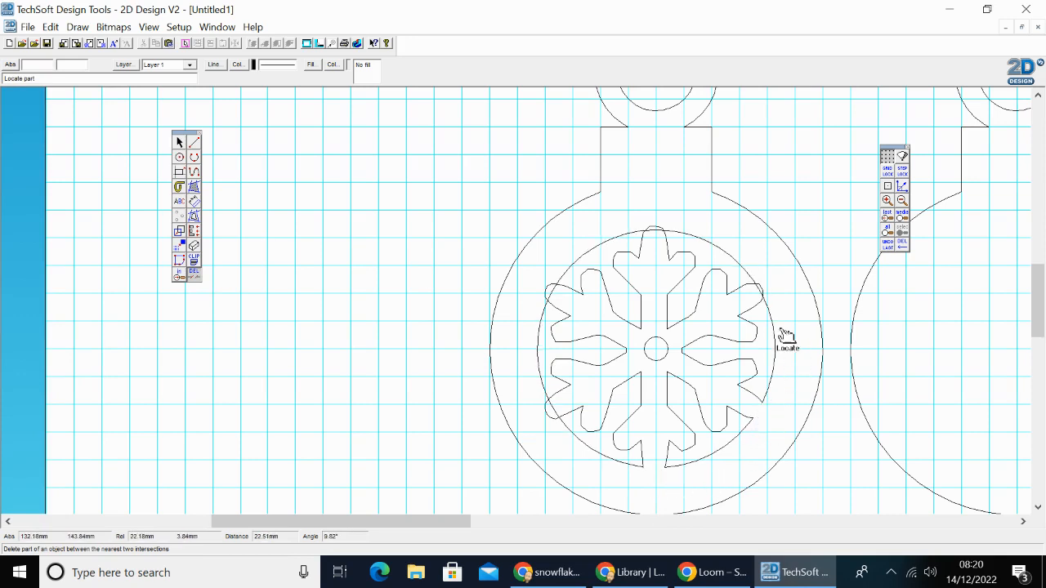
left_click(761, 290)
left_click(762, 293)
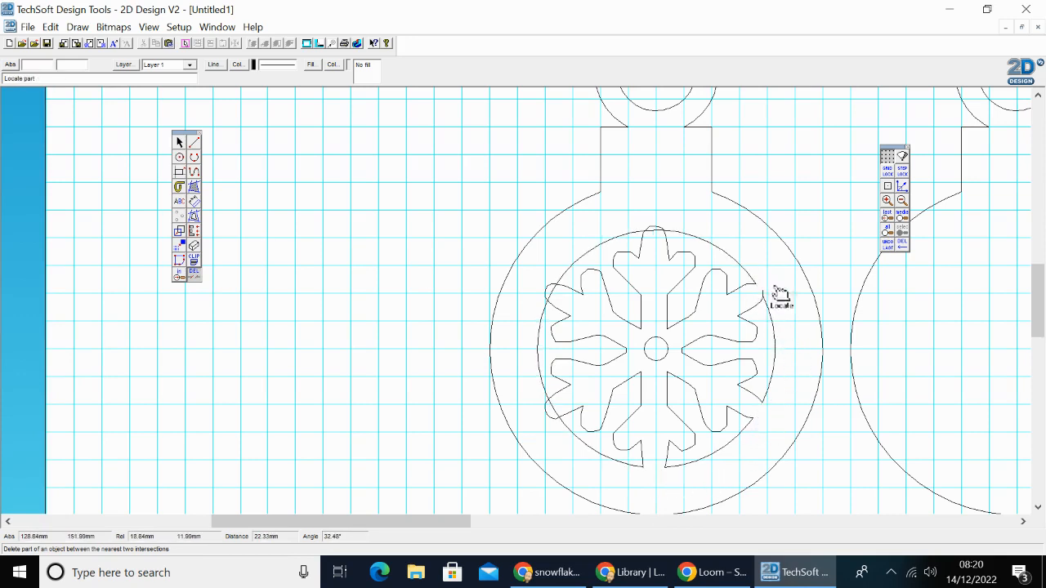
left_click(657, 231)
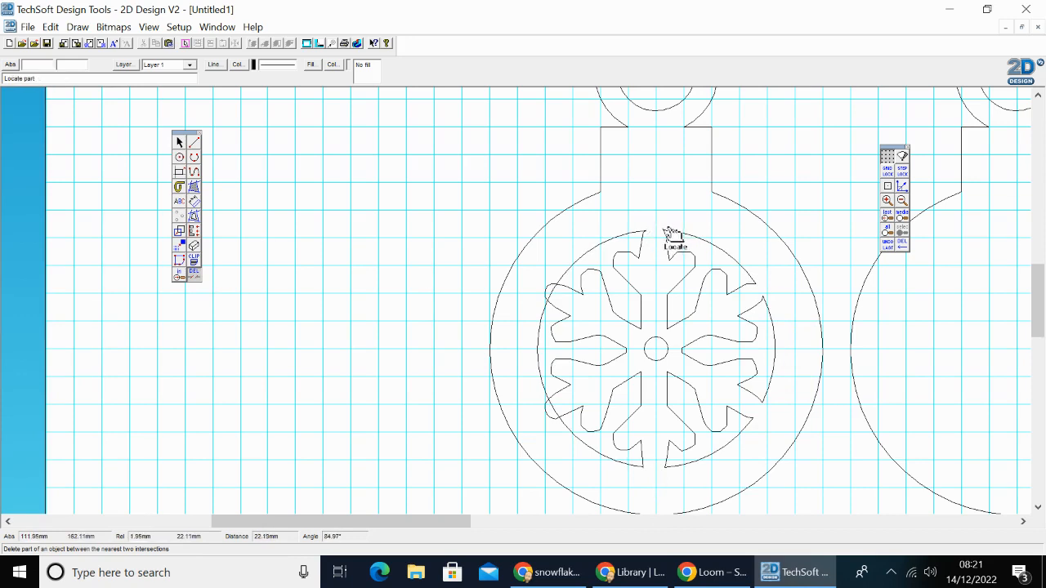
left_click(551, 291)
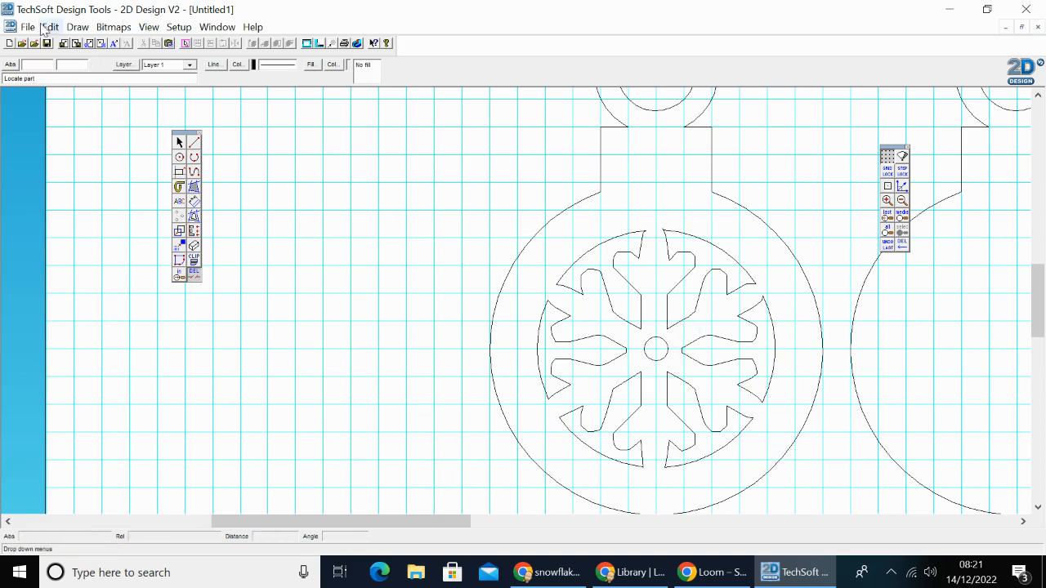
left_click(28, 27)
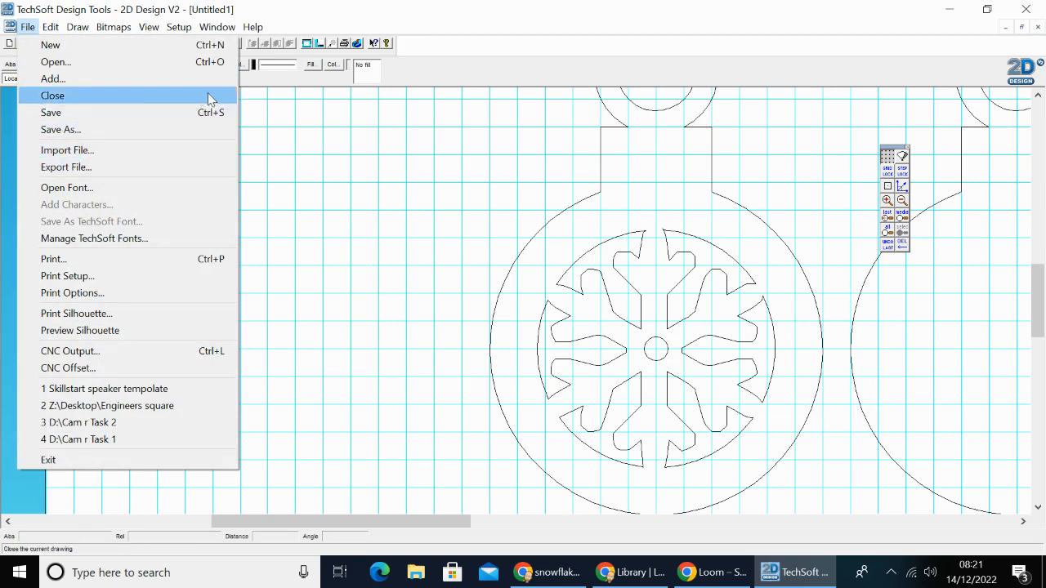
left_click(421, 217)
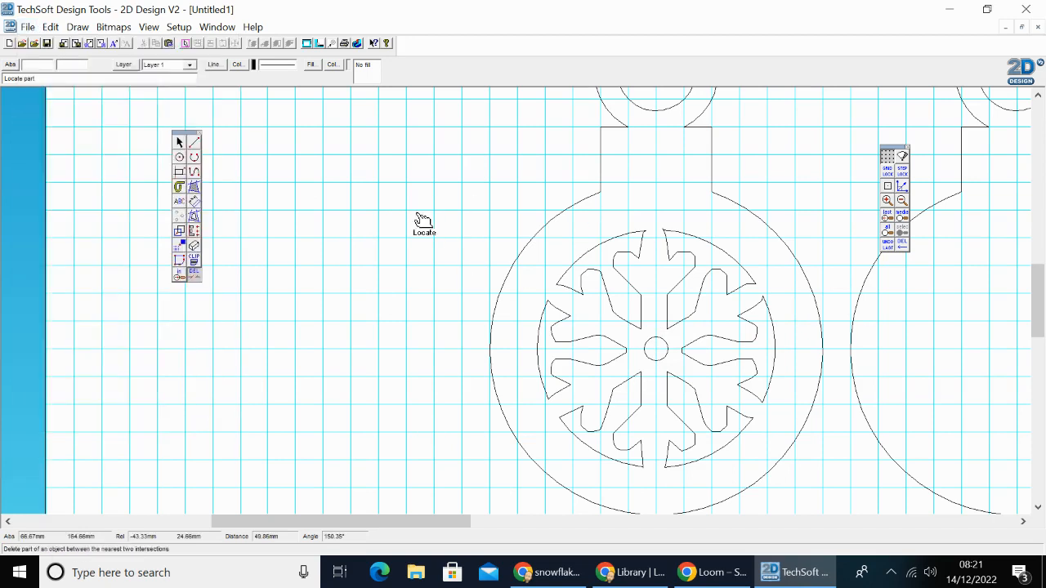